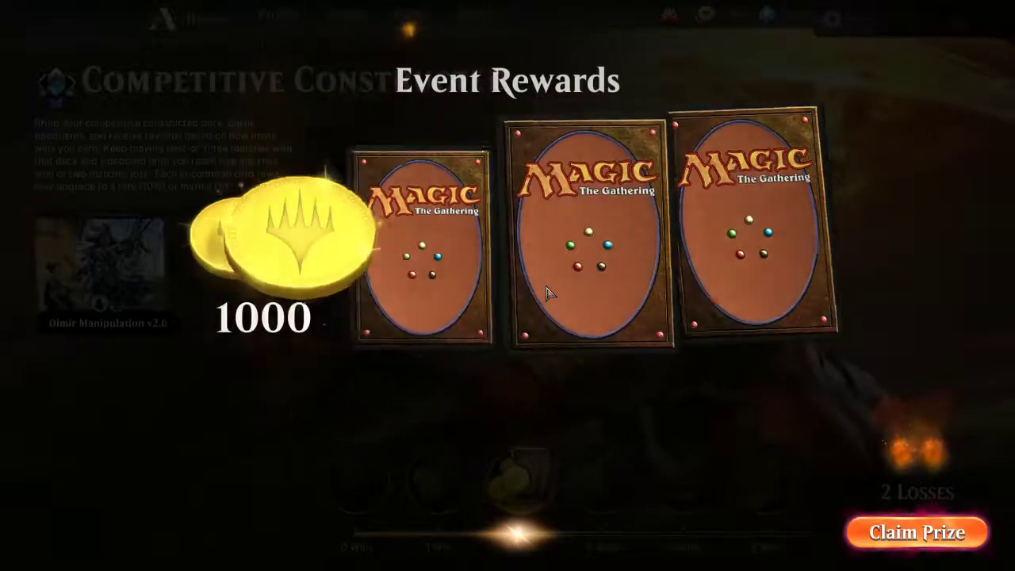
Reveal the three reward cards from the Competitive Constructed event and claim the prize.
{"action": "left_click", "coordinate": [482, 260]}
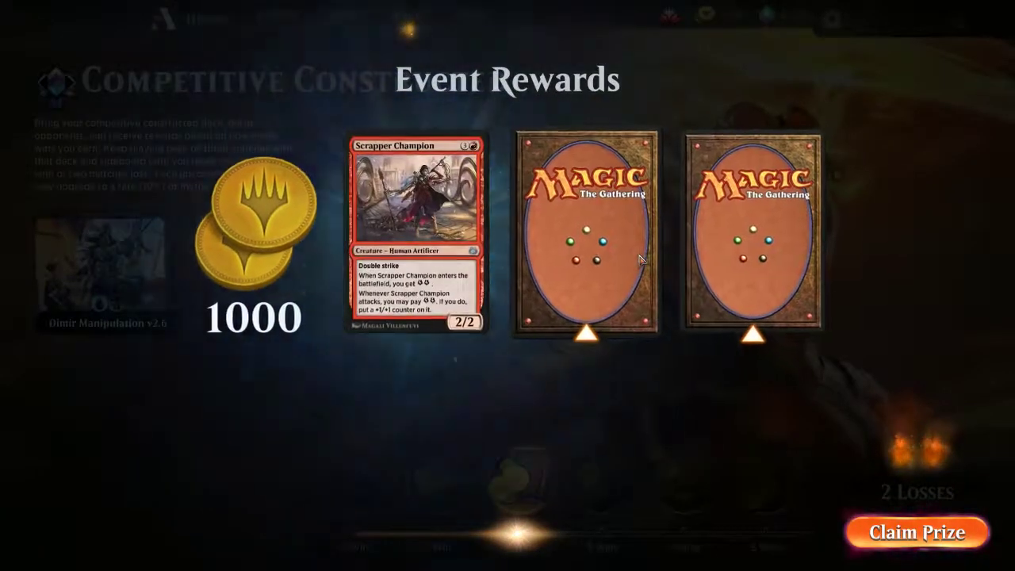
{"action": "left_click", "coordinate": [595, 238]}
{"action": "left_click", "coordinate": [757, 260]}
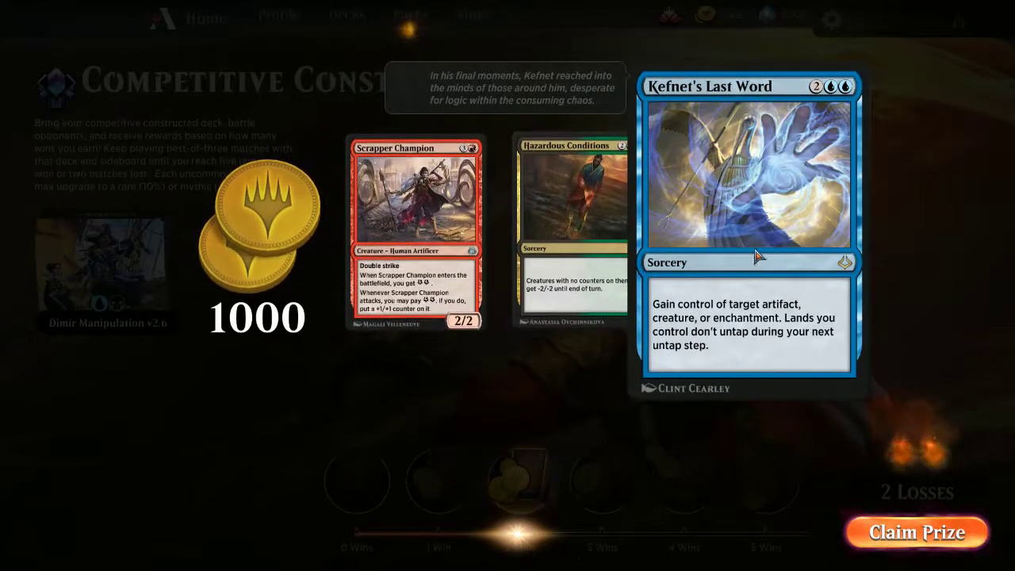
{"action": "left_click", "coordinate": [872, 525]}
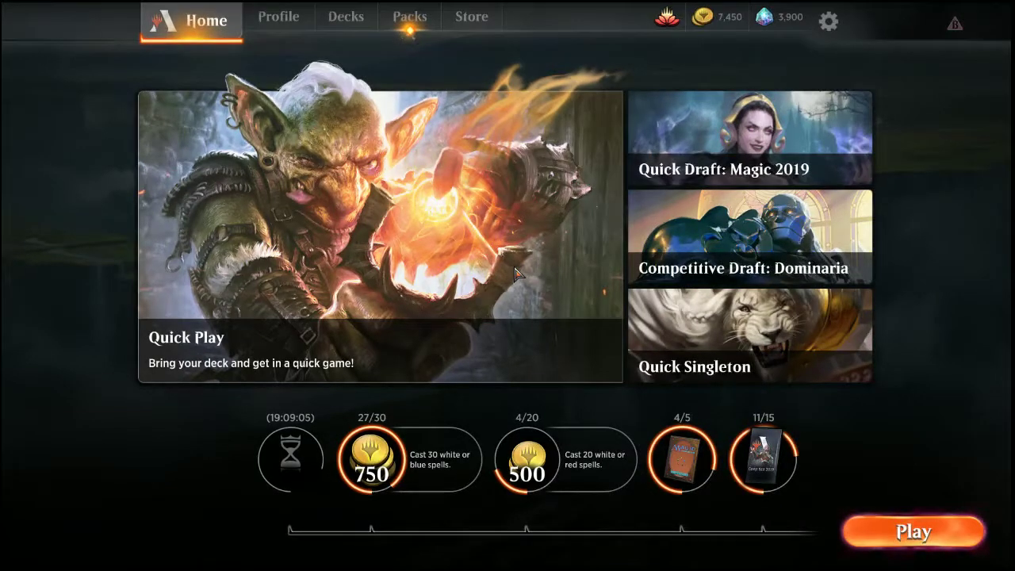
Switch to the untitled deck's details page on deckstats.net in Chrome.
{"action": "key", "text": "alt+Tab"}
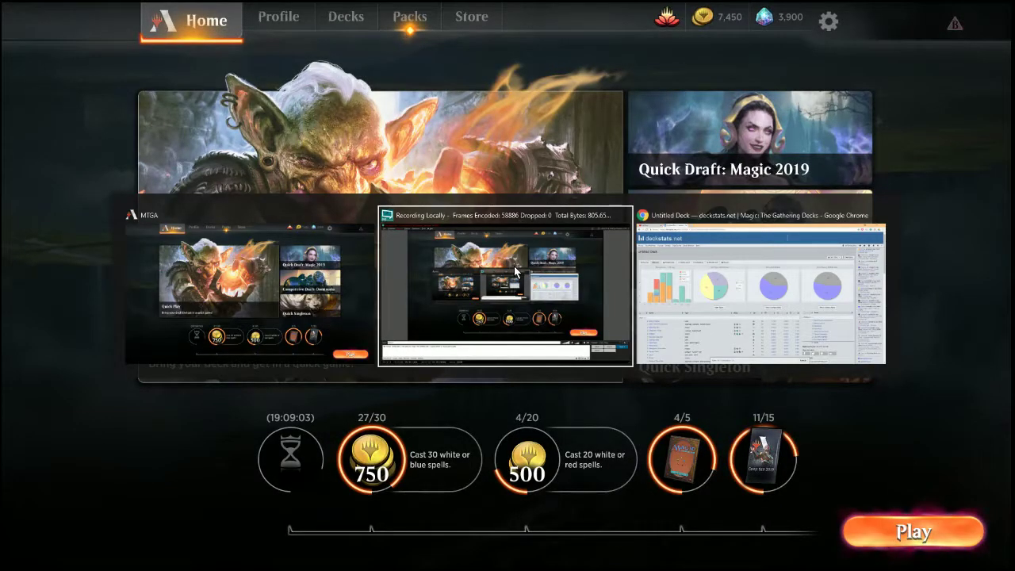
{"action": "key", "text": "alt+Tab"}
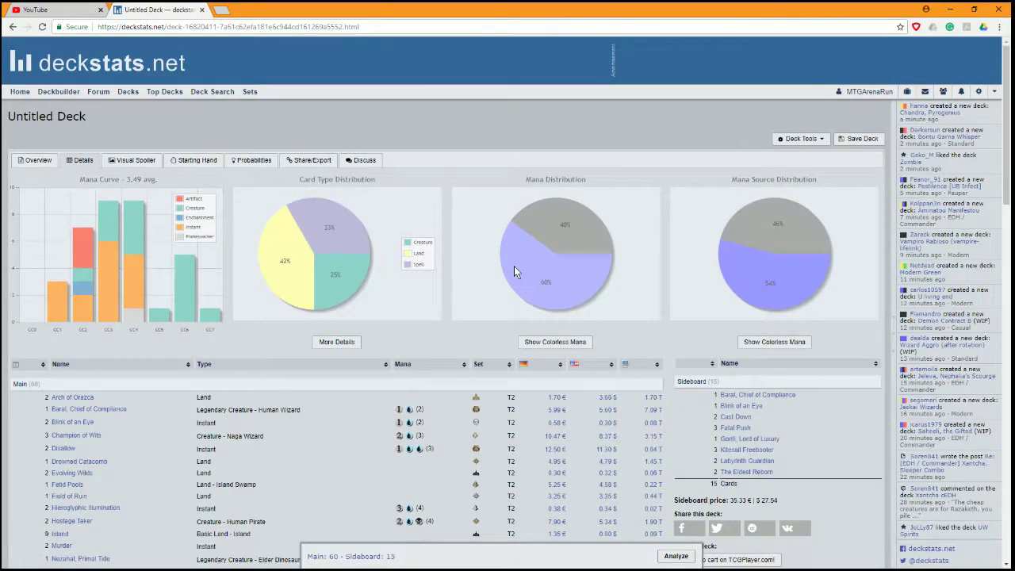
{"action": "key", "text": "alt+Tab"}
{"action": "key", "text": "alt+Tab"}
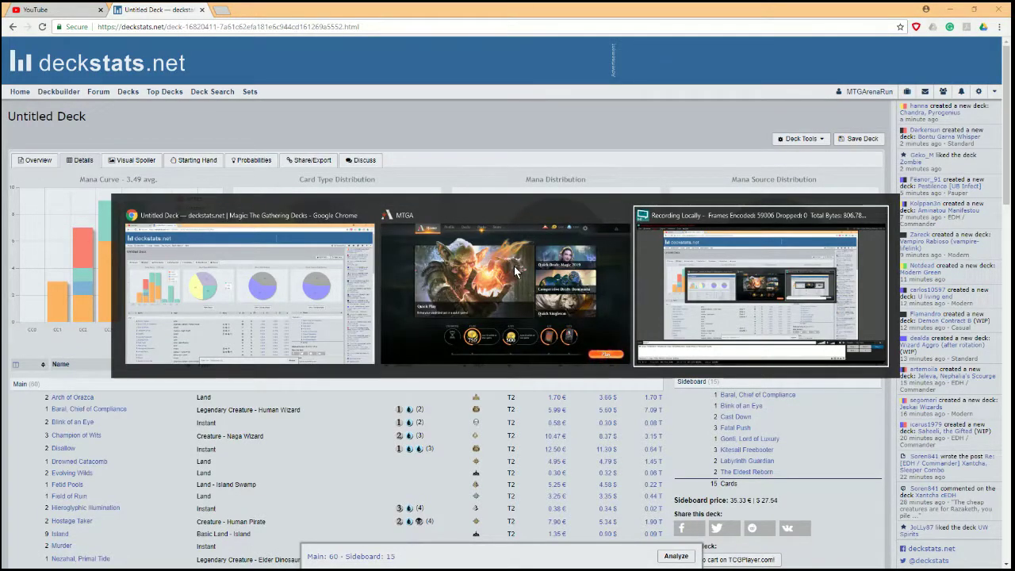
{"action": "key", "text": "alt+Tab"}
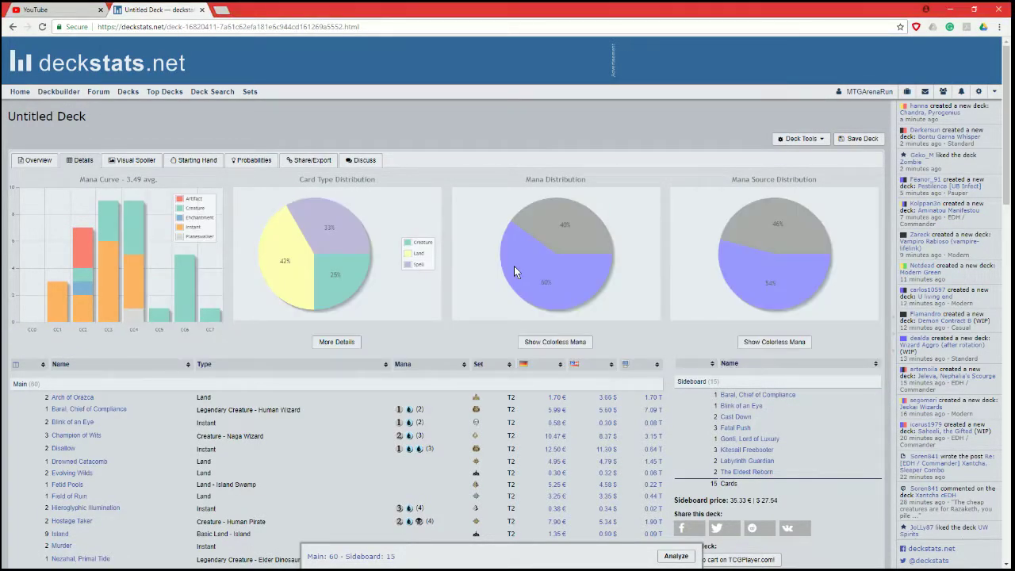
Remove Tetzimoc, Primal Death from the main deck.
{"action": "scroll", "coordinate": [269, 345], "scroll_direction": "down", "scroll_amount": 5}
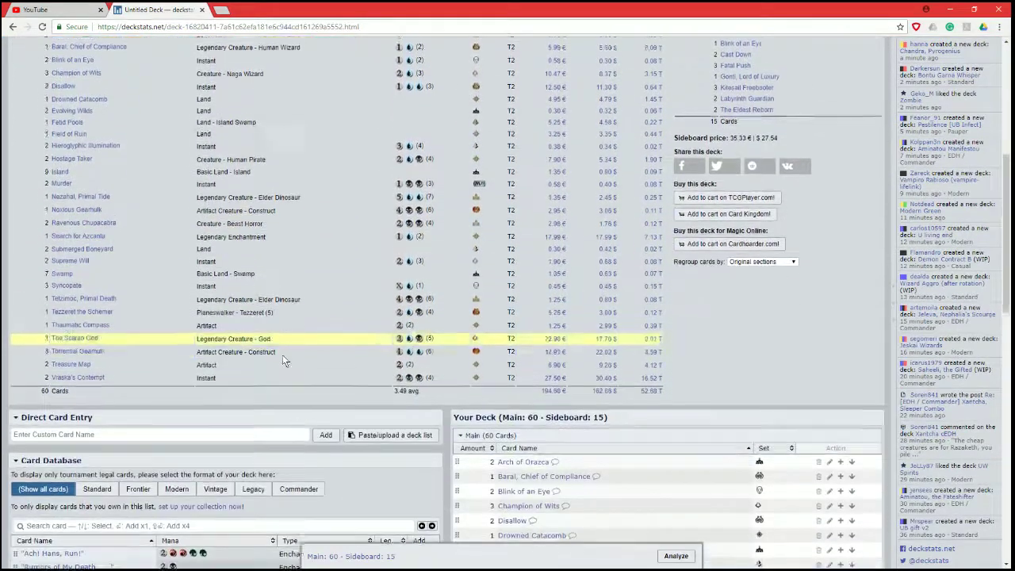
{"action": "scroll", "coordinate": [283, 355], "scroll_direction": "down", "scroll_amount": 1}
{"action": "scroll", "coordinate": [491, 343], "scroll_direction": "up", "scroll_amount": 1}
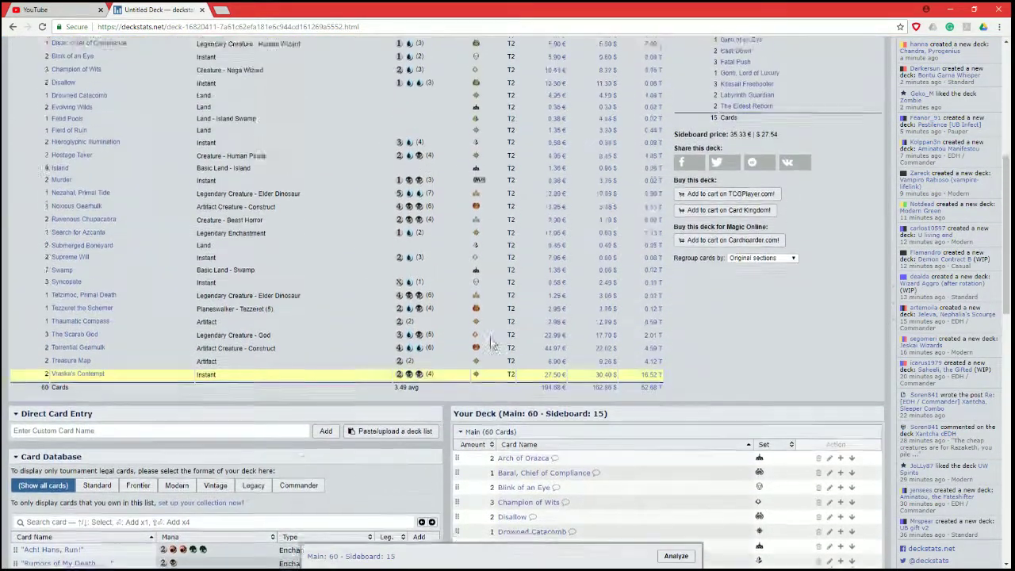
{"action": "scroll", "coordinate": [490, 341], "scroll_direction": "up", "scroll_amount": 3}
{"action": "scroll", "coordinate": [418, 285], "scroll_direction": "down", "scroll_amount": 4}
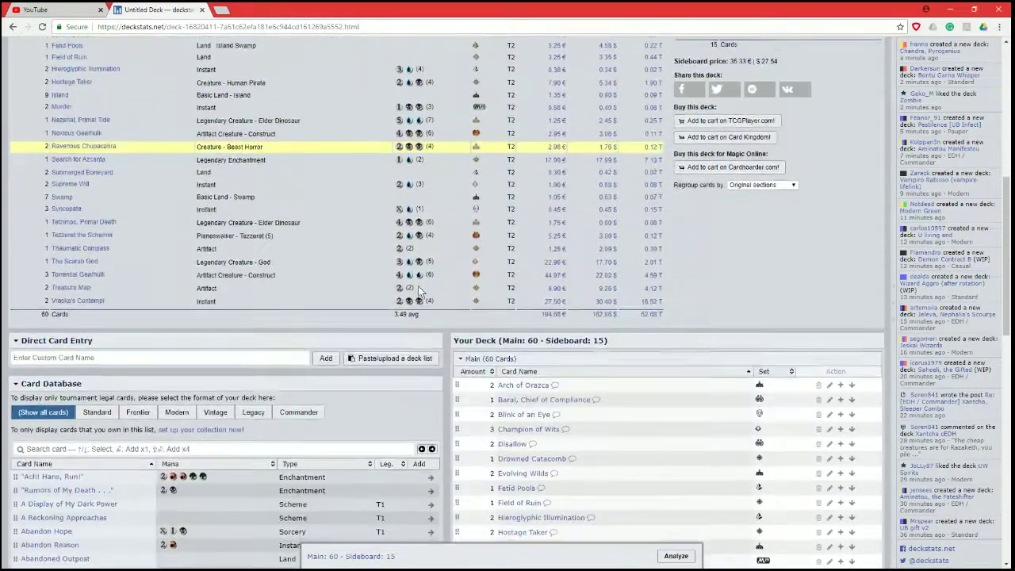
{"action": "scroll", "coordinate": [418, 285], "scroll_direction": "down", "scroll_amount": 3}
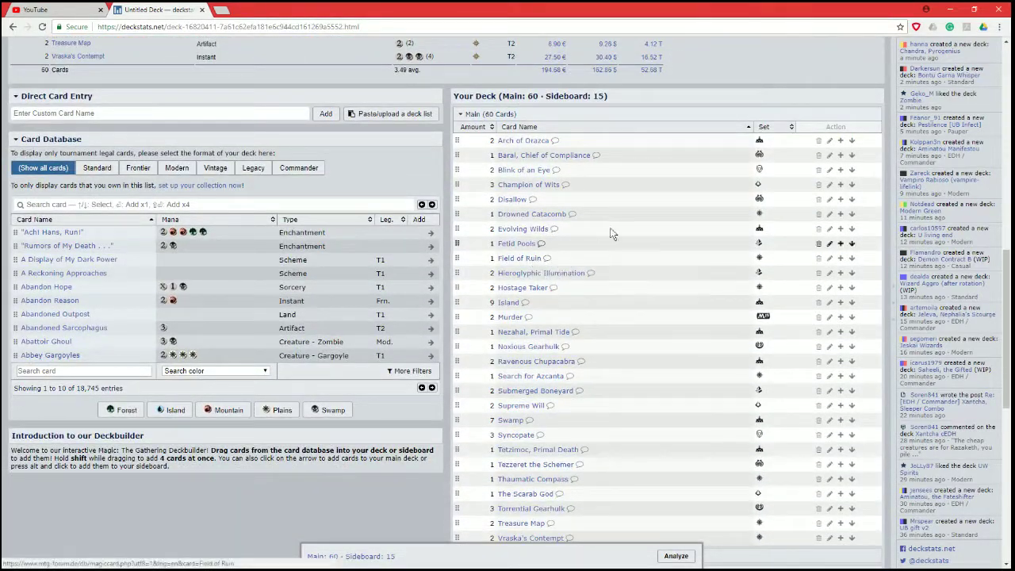
{"action": "scroll", "coordinate": [608, 208], "scroll_direction": "down", "scroll_amount": 1}
{"action": "scroll", "coordinate": [571, 218], "scroll_direction": "up", "scroll_amount": 1}
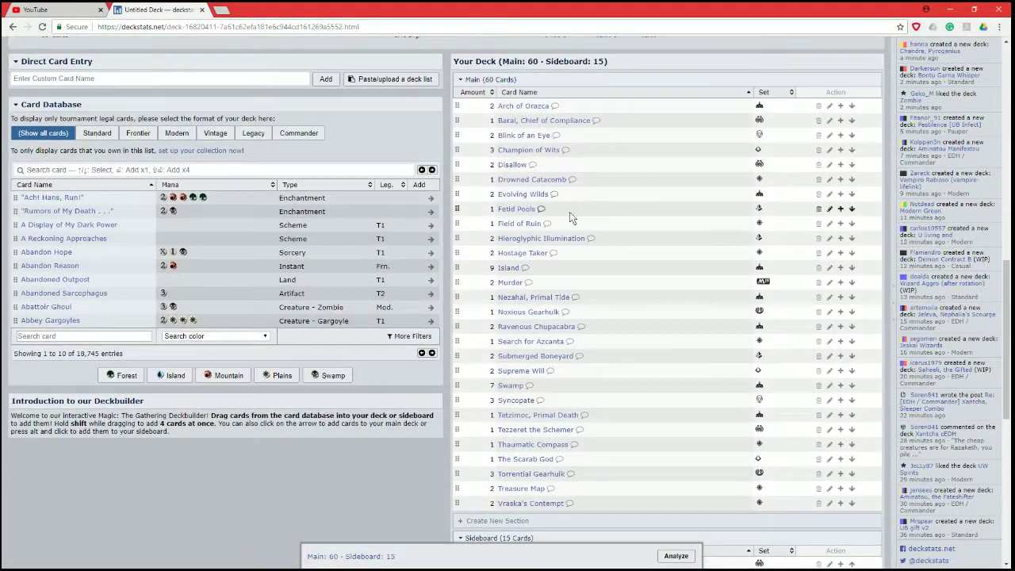
{"action": "scroll", "coordinate": [603, 364], "scroll_direction": "down", "scroll_amount": 1}
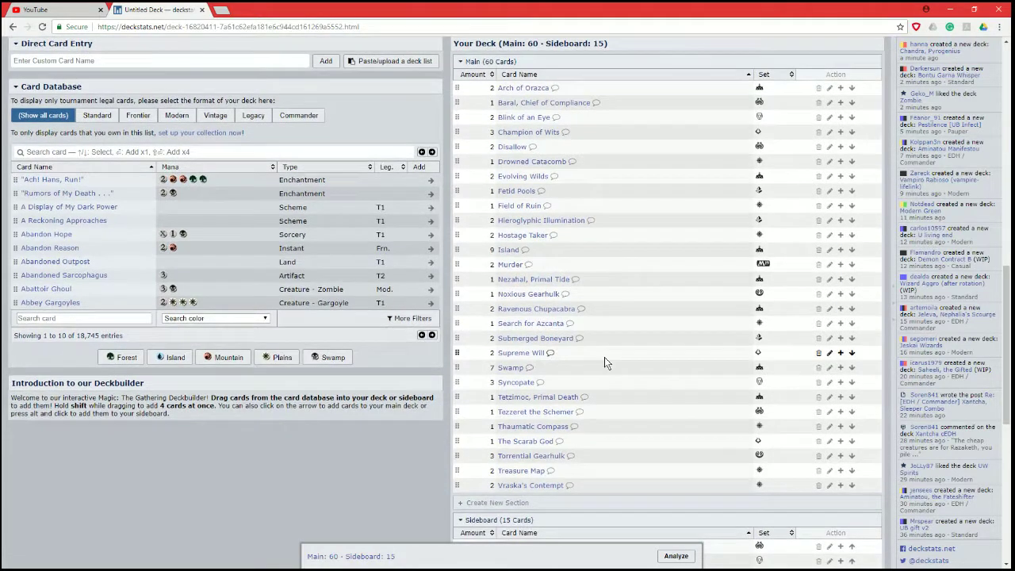
{"action": "scroll", "coordinate": [604, 357], "scroll_direction": "down", "scroll_amount": 1}
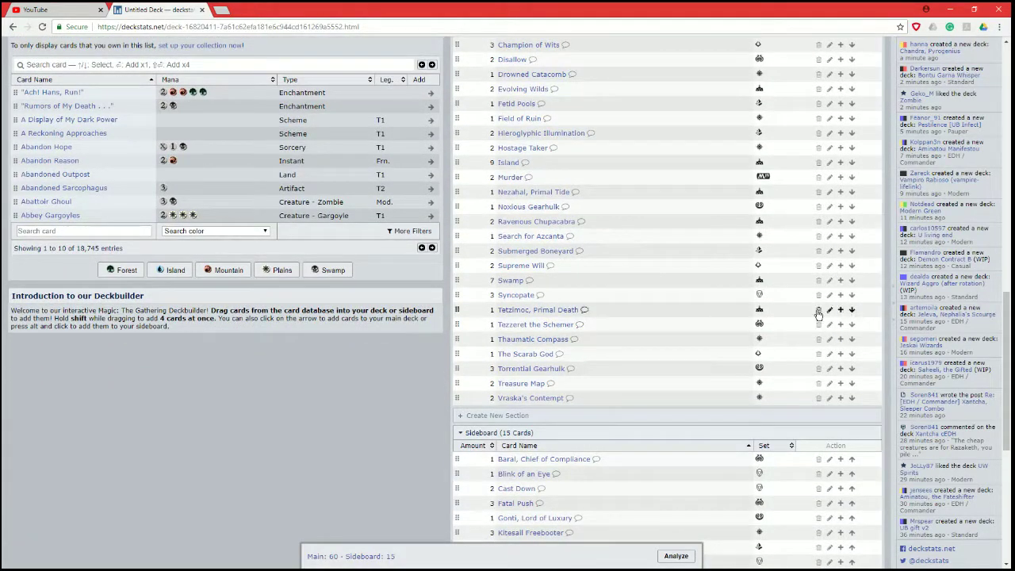
{"action": "left_click", "coordinate": [818, 312]}
Move Nezahal, Primal Tide from the main deck to the sideboard and Gonti, Lord of Luxury into the main deck.
{"action": "scroll", "coordinate": [641, 293], "scroll_direction": "up", "scroll_amount": 1}
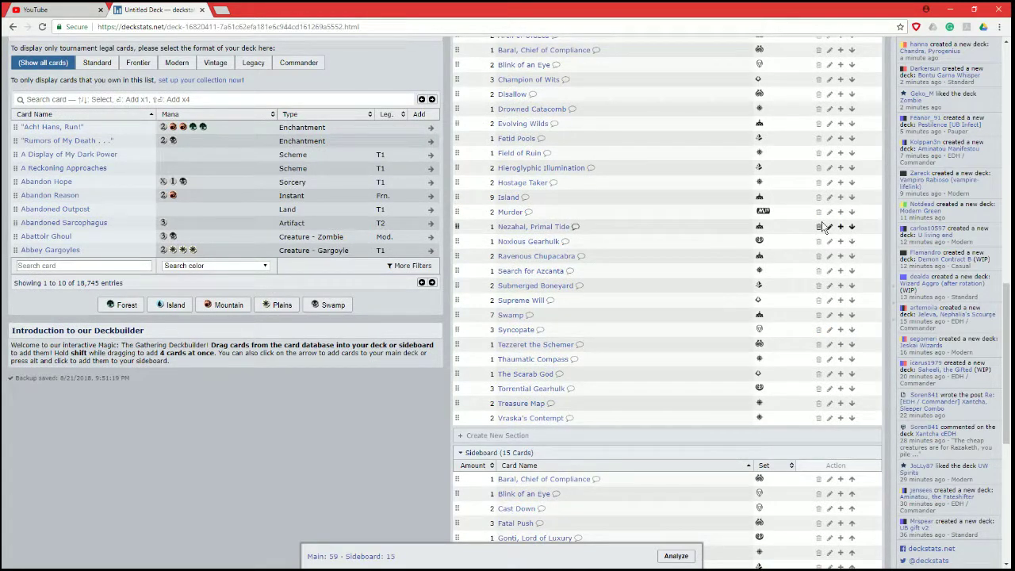
{"action": "left_click_drag", "start_coordinate": [544, 229], "coordinate": [579, 493]}
{"action": "scroll", "coordinate": [595, 381], "scroll_direction": "down", "scroll_amount": 2}
{"action": "left_click_drag", "start_coordinate": [566, 351], "coordinate": [612, 186]}
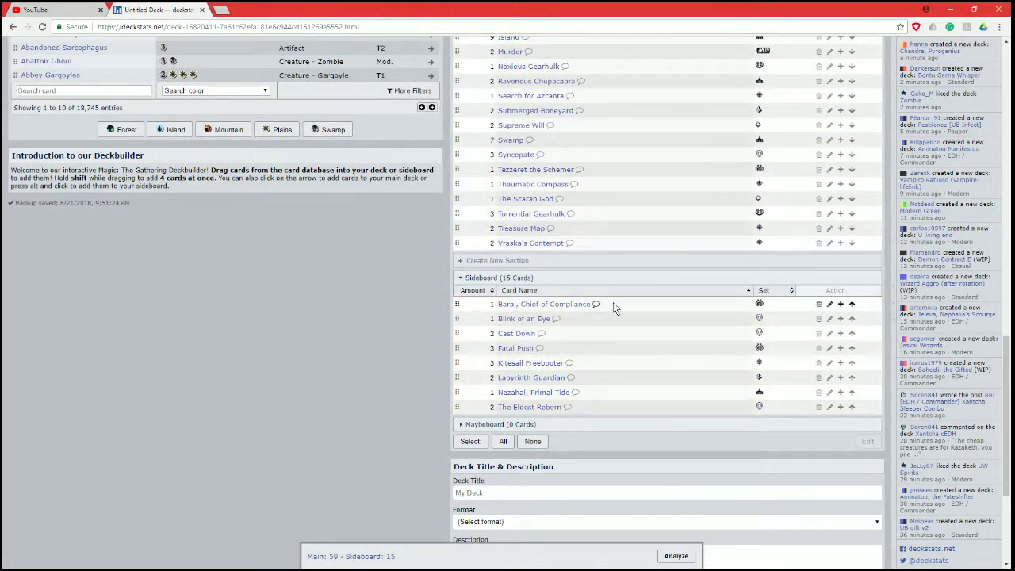
Move both copies of Murder from the main deck to the sideboard.
{"action": "scroll", "coordinate": [623, 343], "scroll_direction": "up", "scroll_amount": 1}
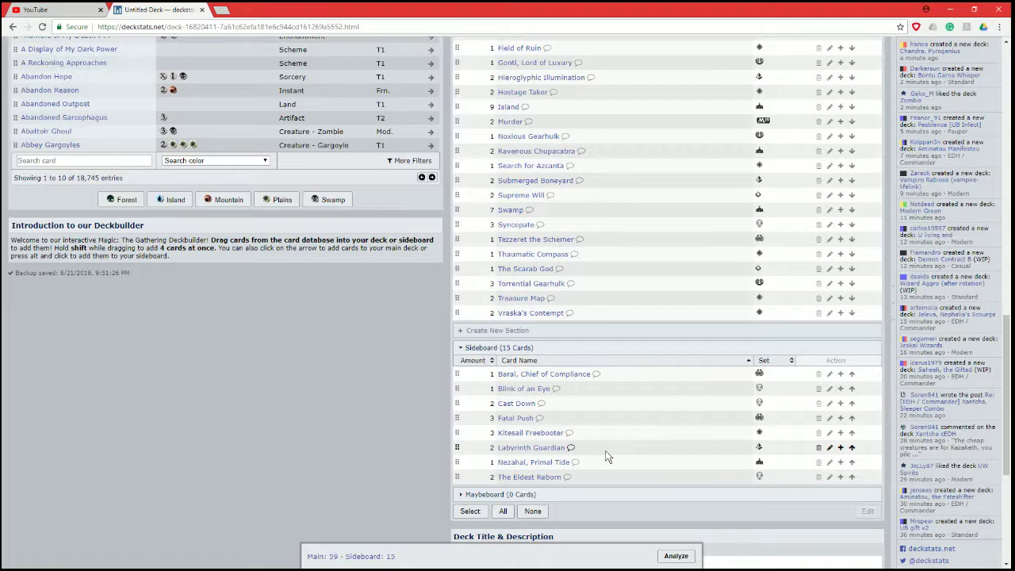
{"action": "scroll", "coordinate": [596, 311], "scroll_direction": "up", "scroll_amount": 1}
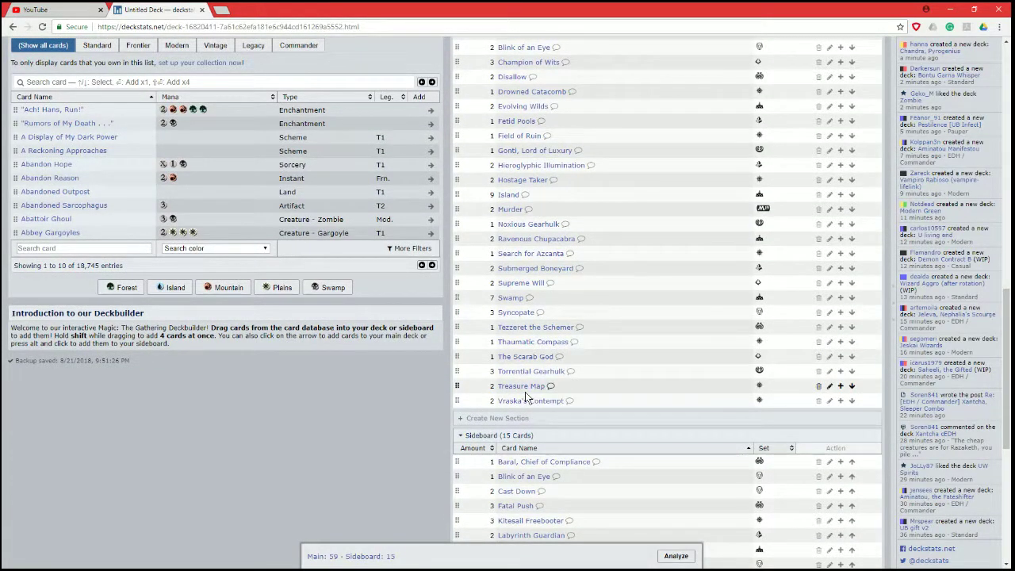
{"action": "scroll", "coordinate": [532, 388], "scroll_direction": "up", "scroll_amount": 1}
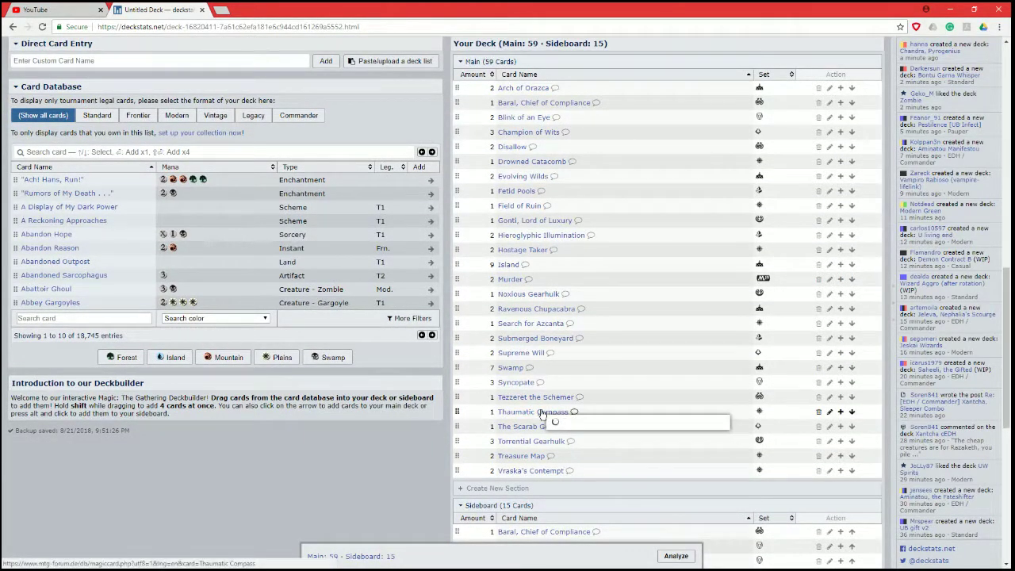
{"action": "mouse_move", "coordinate": [526, 449]}
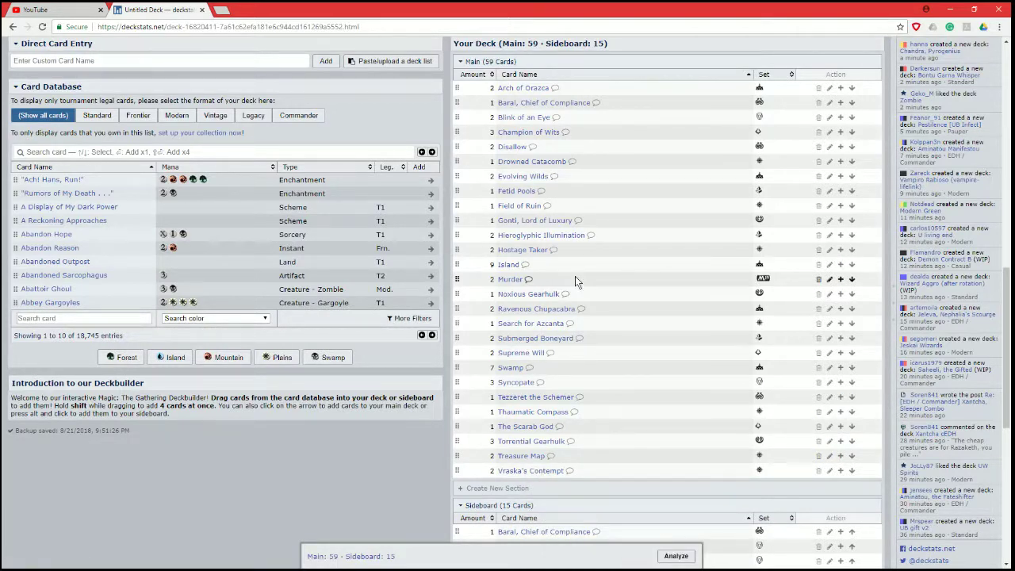
{"action": "mouse_move", "coordinate": [537, 415]}
{"action": "mouse_move", "coordinate": [553, 137]}
{"action": "scroll", "coordinate": [596, 285], "scroll_direction": "down", "scroll_amount": 1}
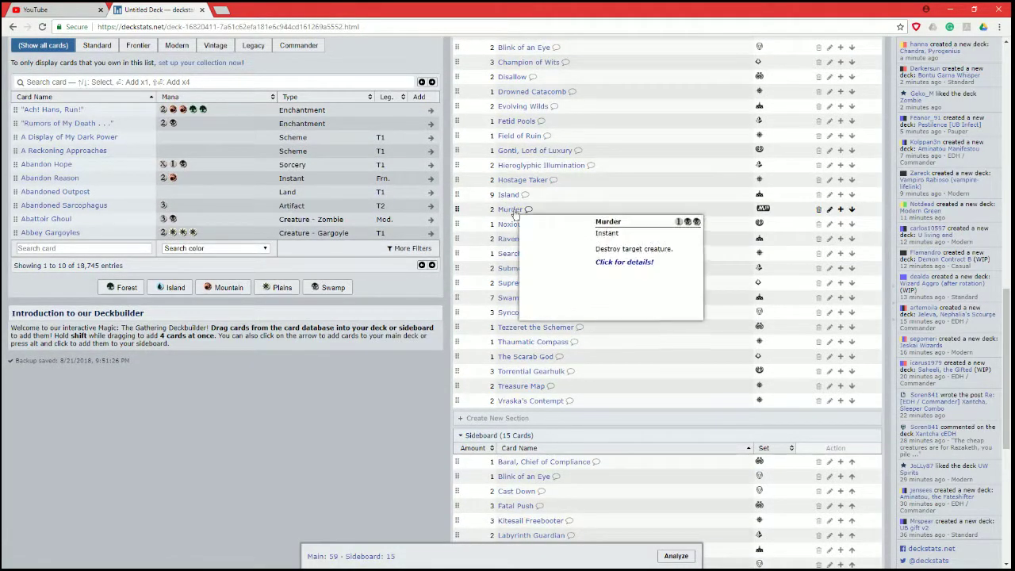
{"action": "left_click_drag", "start_coordinate": [514, 211], "coordinate": [623, 516]}
{"action": "left_click_drag", "start_coordinate": [518, 210], "coordinate": [589, 486]}
Move both copies of Cast Down from the sideboard into the main deck.
{"action": "scroll", "coordinate": [589, 486], "scroll_direction": "down", "scroll_amount": 1}
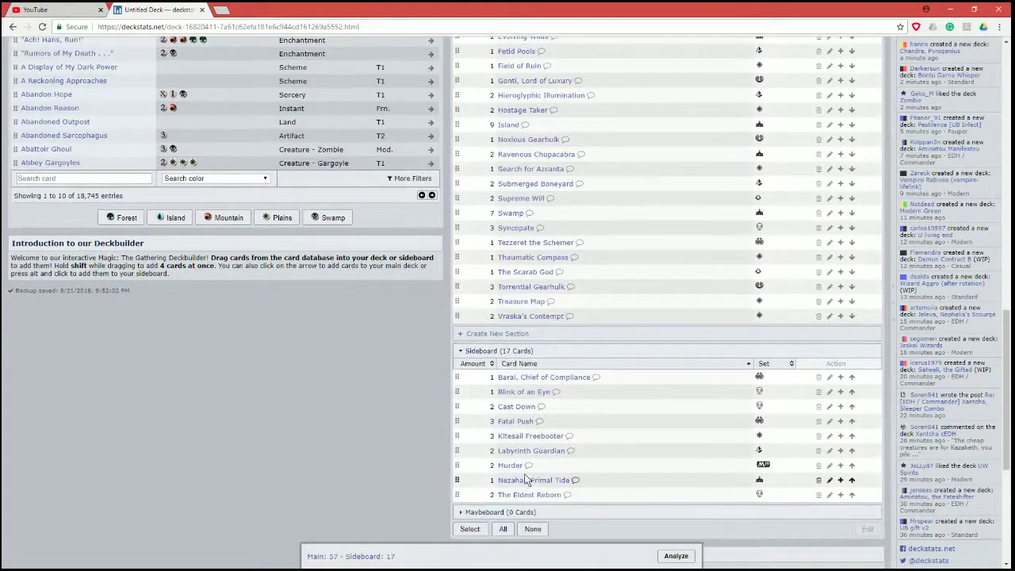
{"action": "left_click_drag", "start_coordinate": [519, 406], "coordinate": [600, 228]}
{"action": "left_click_drag", "start_coordinate": [528, 419], "coordinate": [626, 262]}
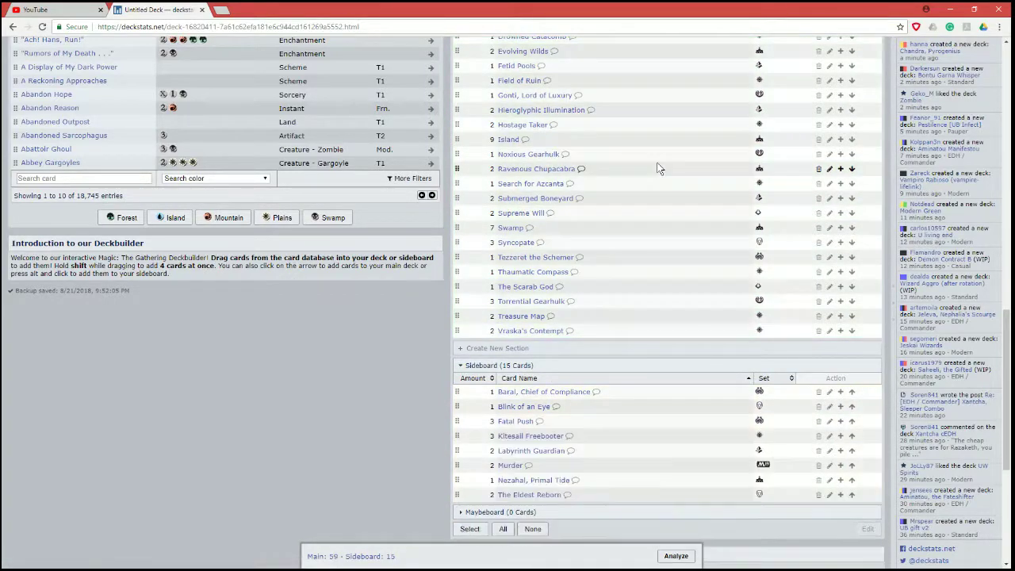
Remove Submerged Boneyard and Fetid Pools from the main deck and raise Drowned Catacomb to four copies.
{"action": "scroll", "coordinate": [651, 194], "scroll_direction": "up", "scroll_amount": 5}
{"action": "scroll", "coordinate": [651, 199], "scroll_direction": "down", "scroll_amount": 1}
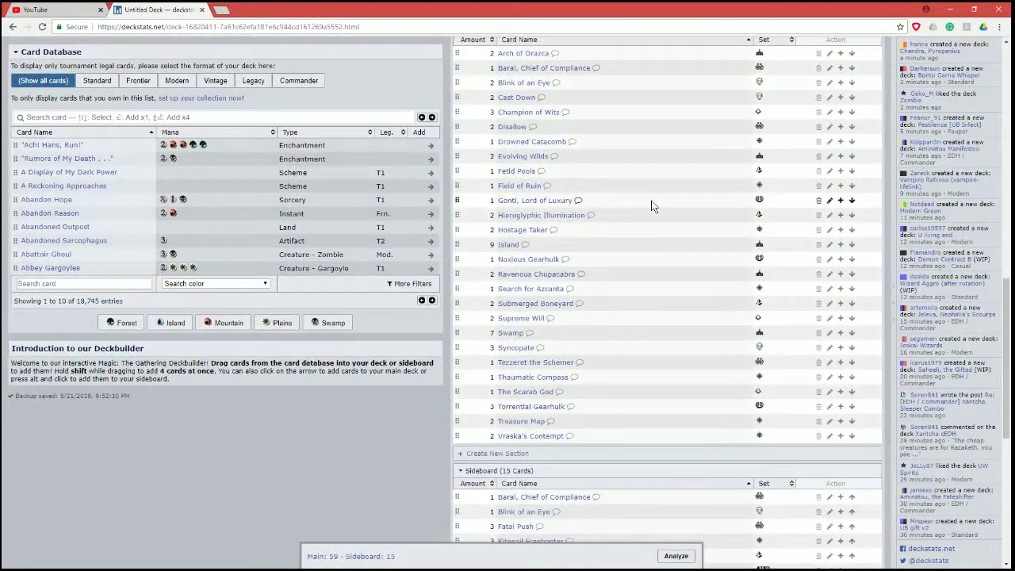
{"action": "scroll", "coordinate": [688, 188], "scroll_direction": "up", "scroll_amount": 1}
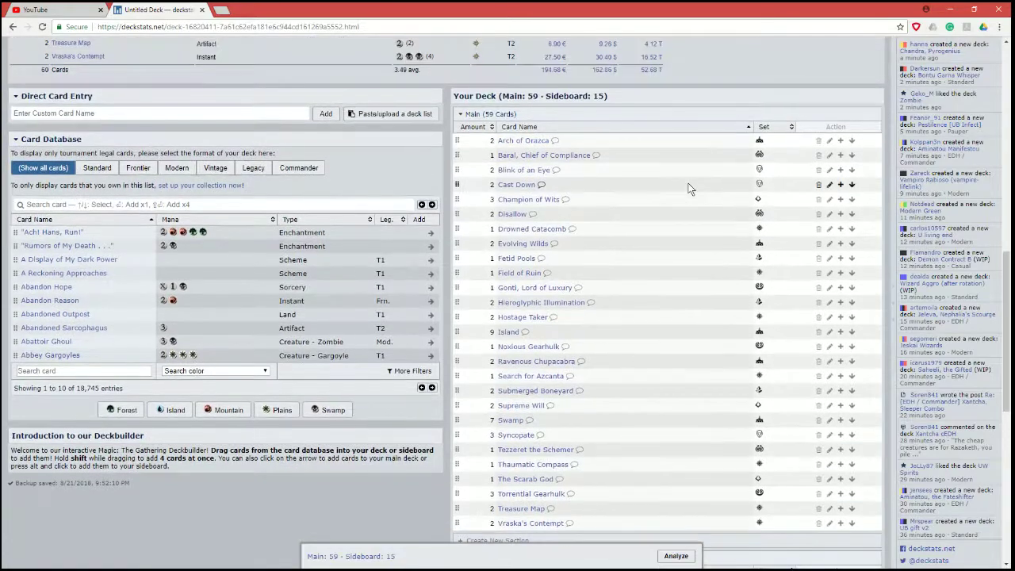
{"action": "scroll", "coordinate": [688, 189], "scroll_direction": "down", "scroll_amount": 1}
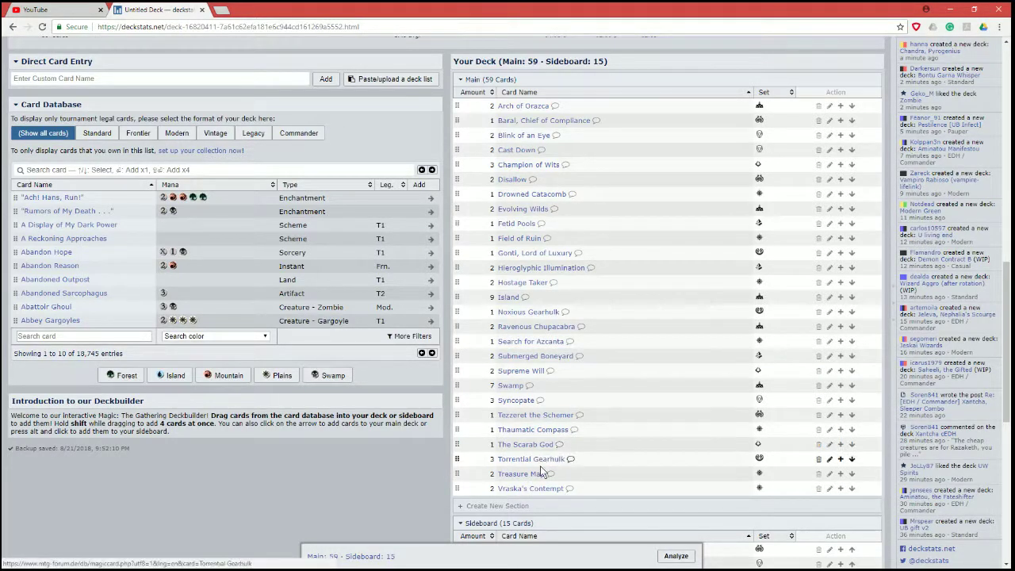
{"action": "mouse_move", "coordinate": [531, 314]}
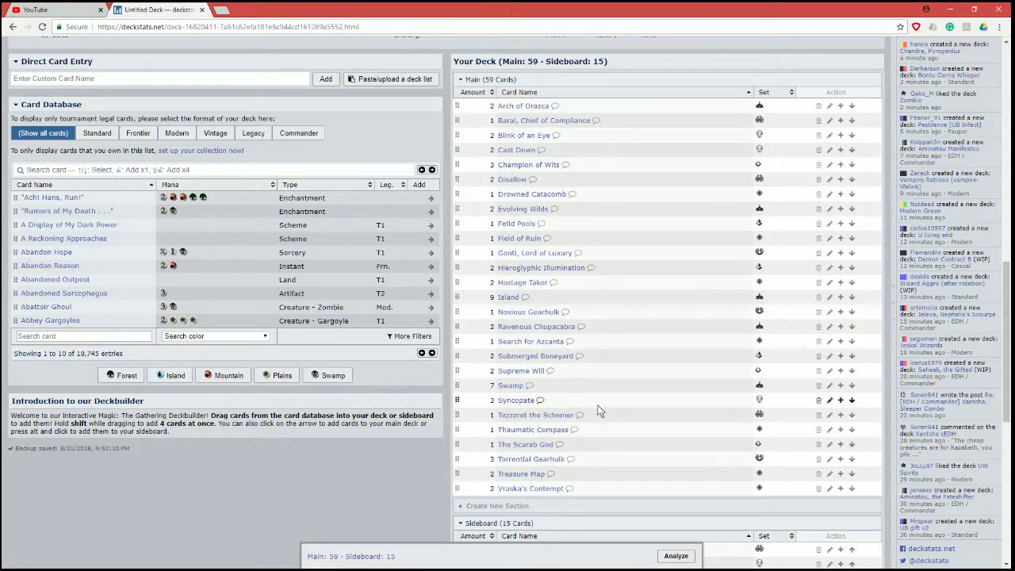
{"action": "mouse_move", "coordinate": [524, 416]}
{"action": "left_click", "coordinate": [818, 356]}
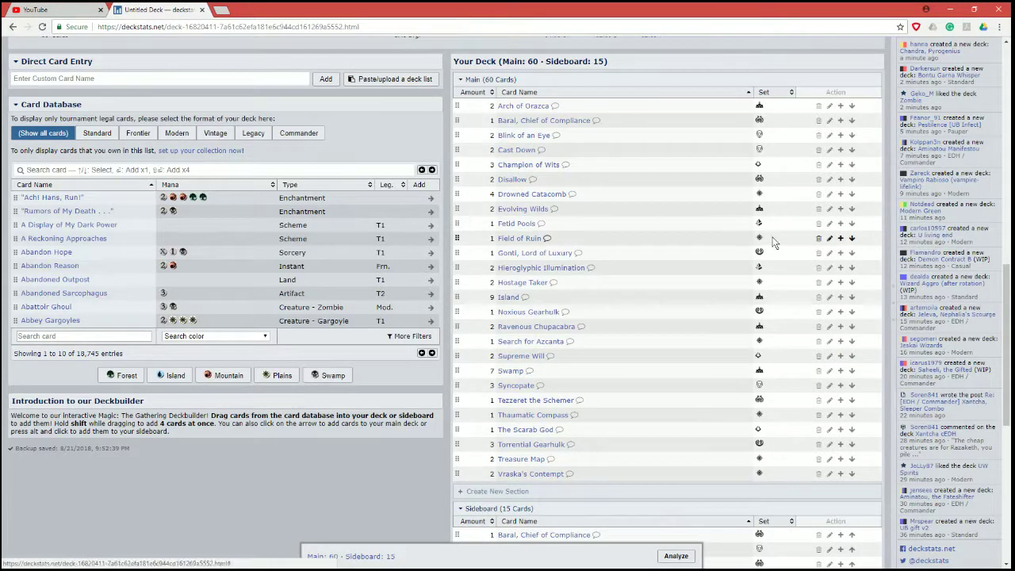
{"action": "left_click", "coordinate": [819, 224]}
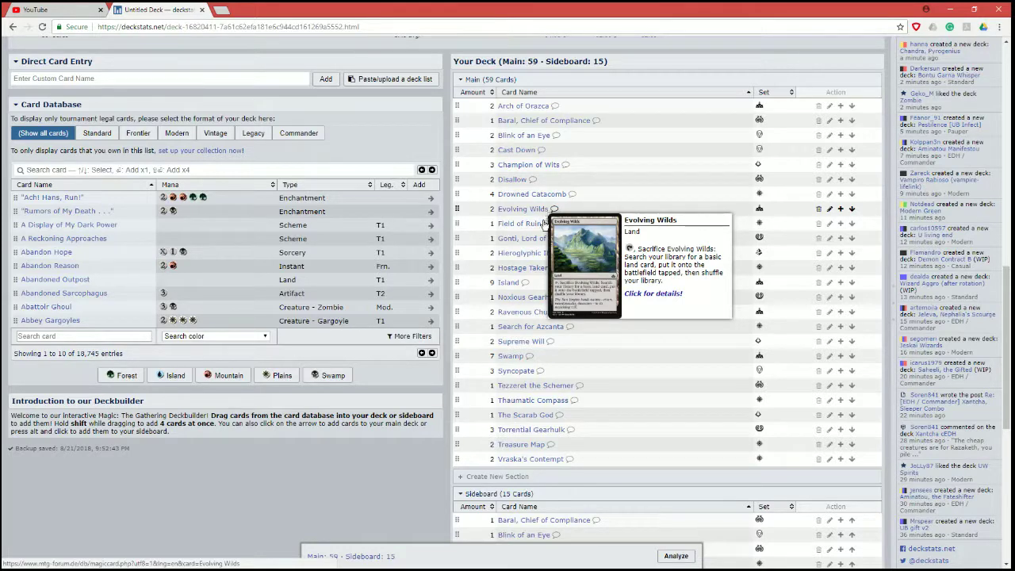
Move Baral, Chief of Compliance from the sideboard into the main deck.
{"action": "scroll", "coordinate": [544, 237], "scroll_direction": "down", "scroll_amount": 1}
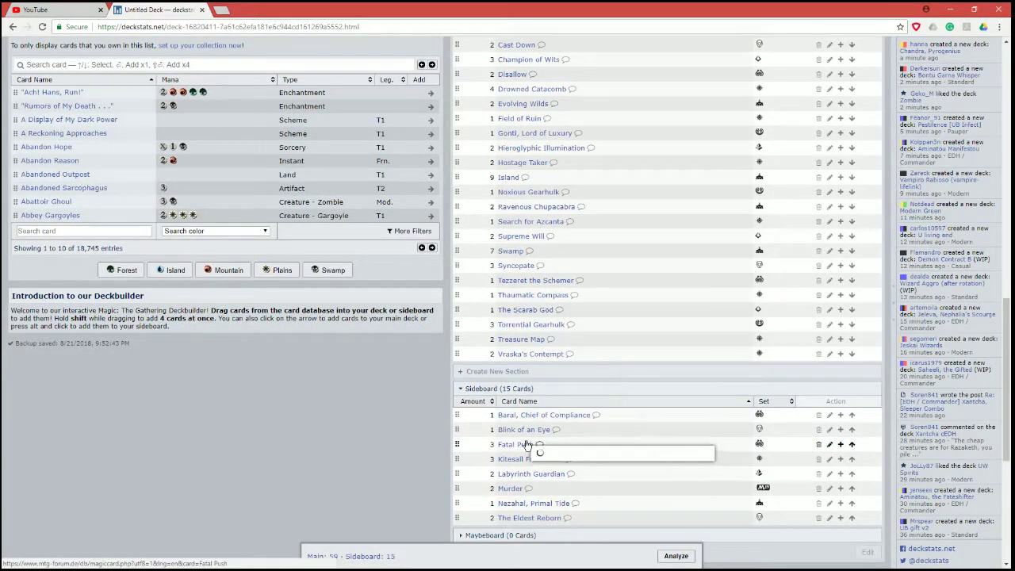
{"action": "scroll", "coordinate": [595, 399], "scroll_direction": "up", "scroll_amount": 1}
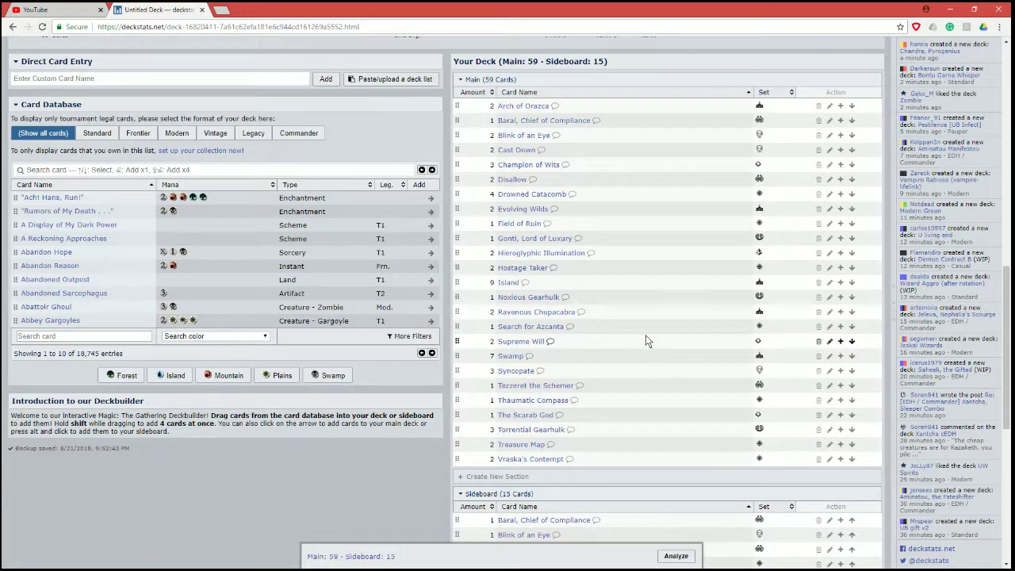
{"action": "mouse_move", "coordinate": [536, 401]}
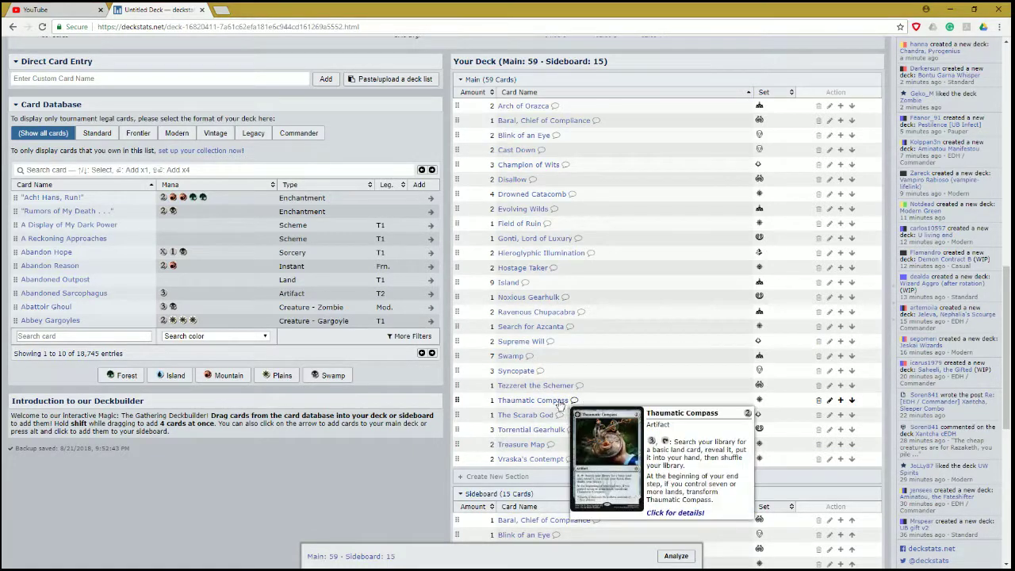
{"action": "scroll", "coordinate": [598, 415], "scroll_direction": "down", "scroll_amount": 1}
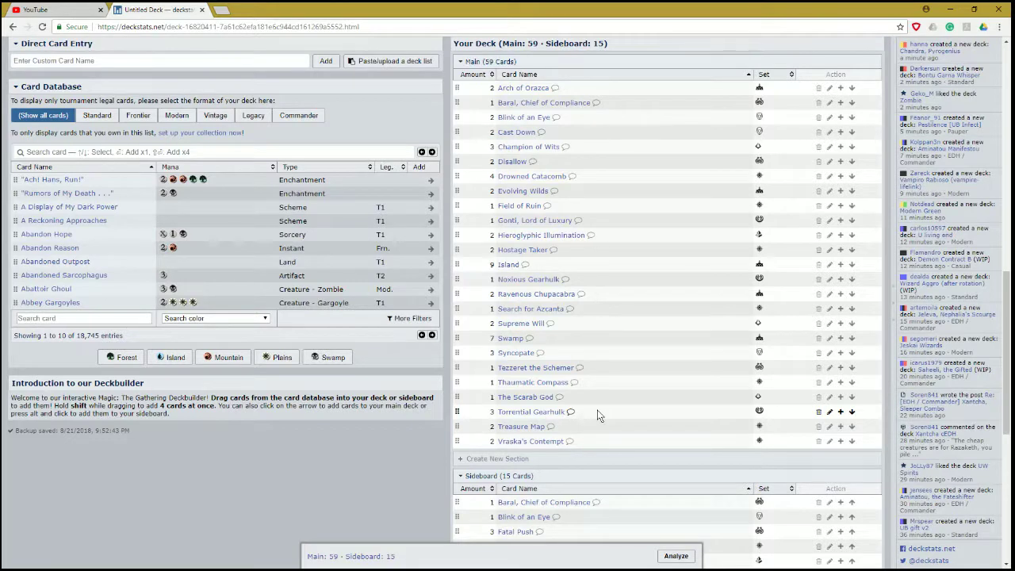
{"action": "scroll", "coordinate": [599, 415], "scroll_direction": "down", "scroll_amount": 3}
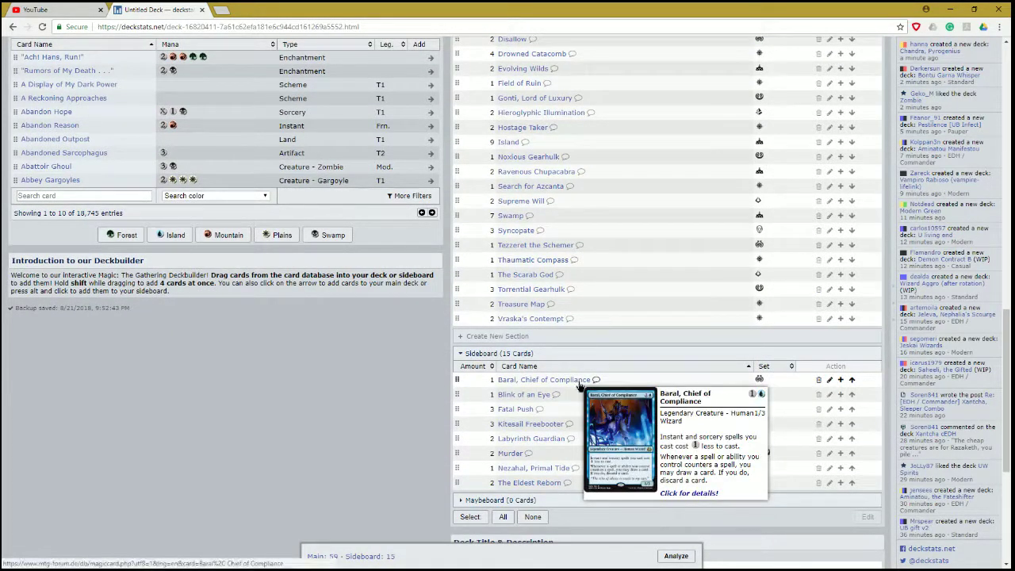
{"action": "left_click_drag", "start_coordinate": [579, 388], "coordinate": [623, 177]}
{"action": "scroll", "coordinate": [624, 239], "scroll_direction": "up", "scroll_amount": 3}
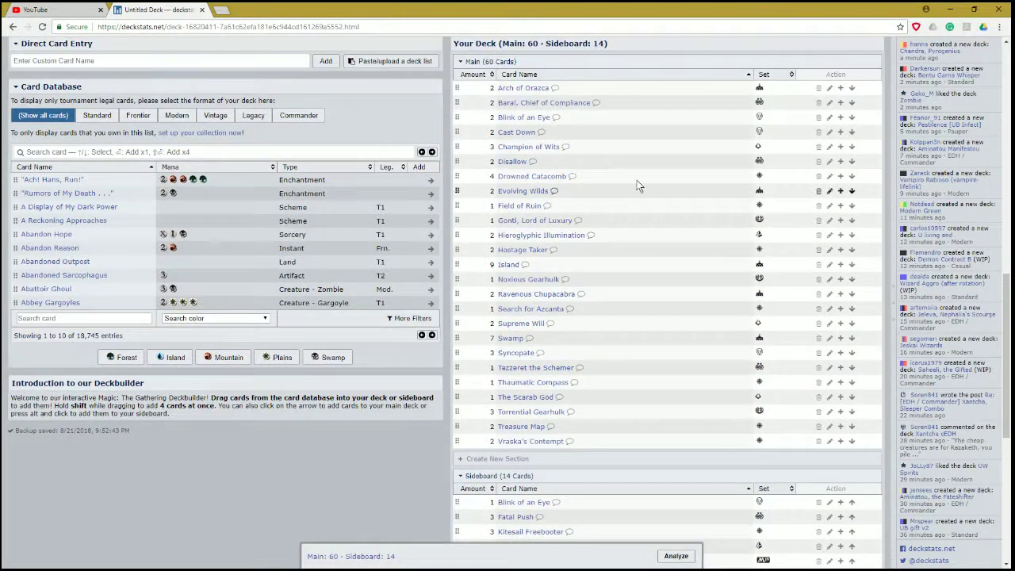
Search the card database for "torment".
{"action": "mouse_move", "coordinate": [549, 156]}
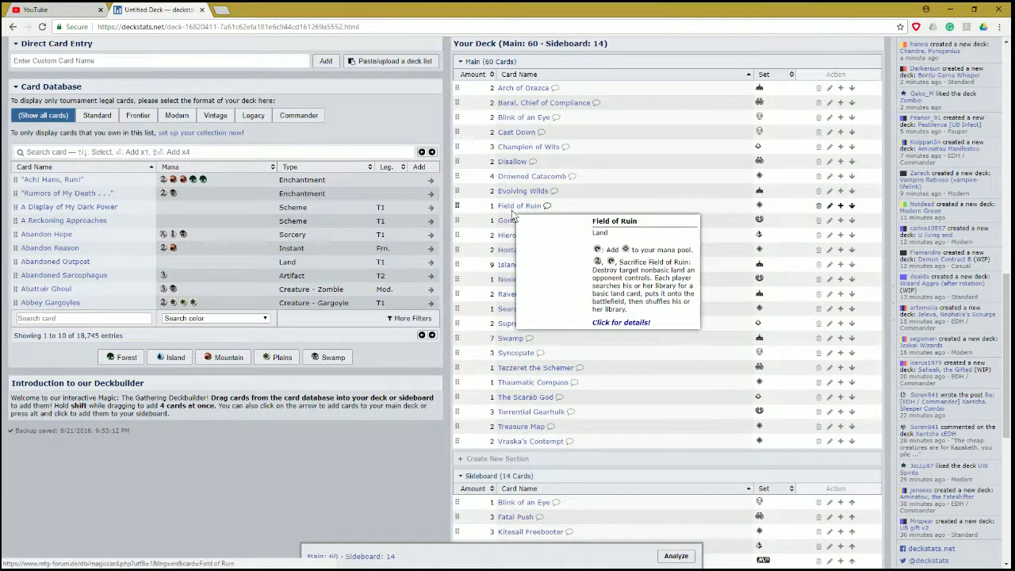
{"action": "scroll", "coordinate": [605, 182], "scroll_direction": "down", "scroll_amount": 10}
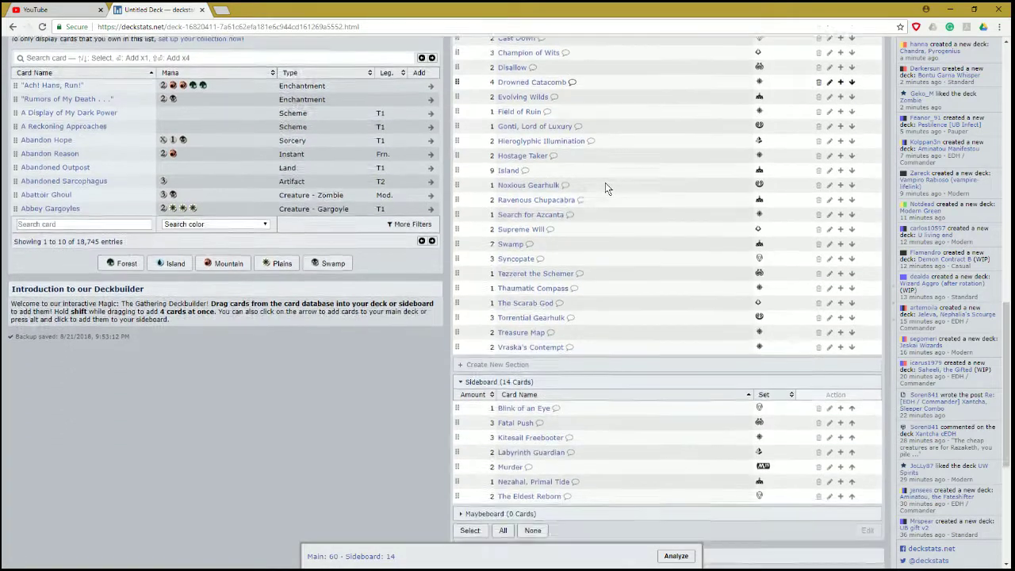
{"action": "scroll", "coordinate": [598, 383], "scroll_direction": "up", "scroll_amount": 8}
{"action": "scroll", "coordinate": [599, 382], "scroll_direction": "down", "scroll_amount": 2}
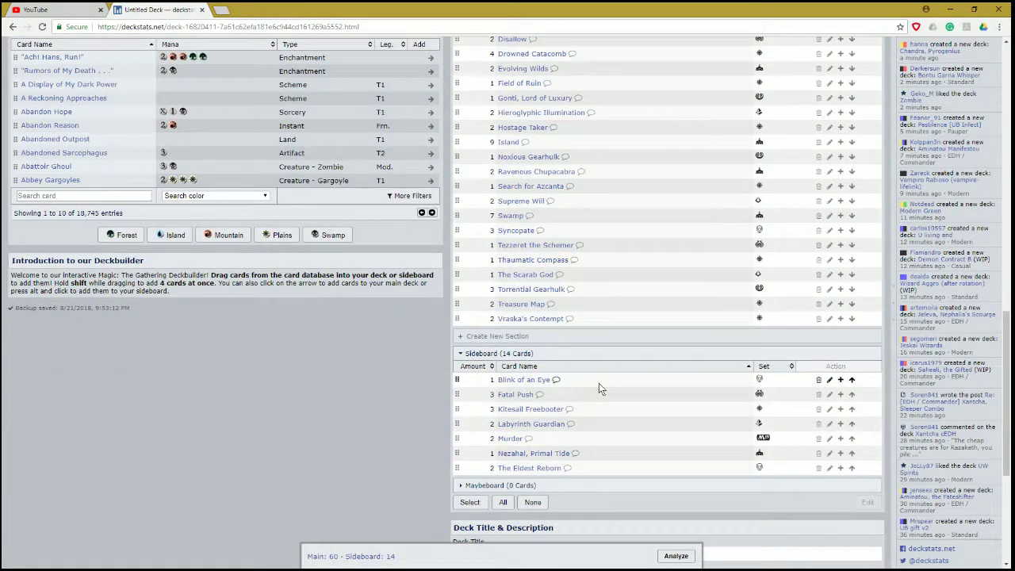
{"action": "scroll", "coordinate": [90, 336], "scroll_direction": "up", "scroll_amount": 3}
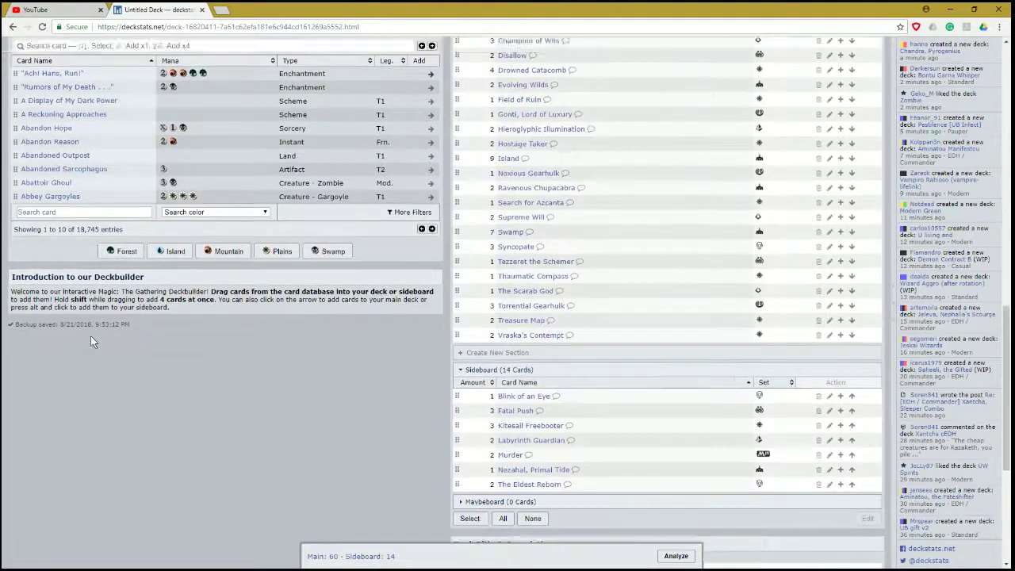
{"action": "left_click", "coordinate": [103, 155]}
{"action": "type", "text": "torment"}
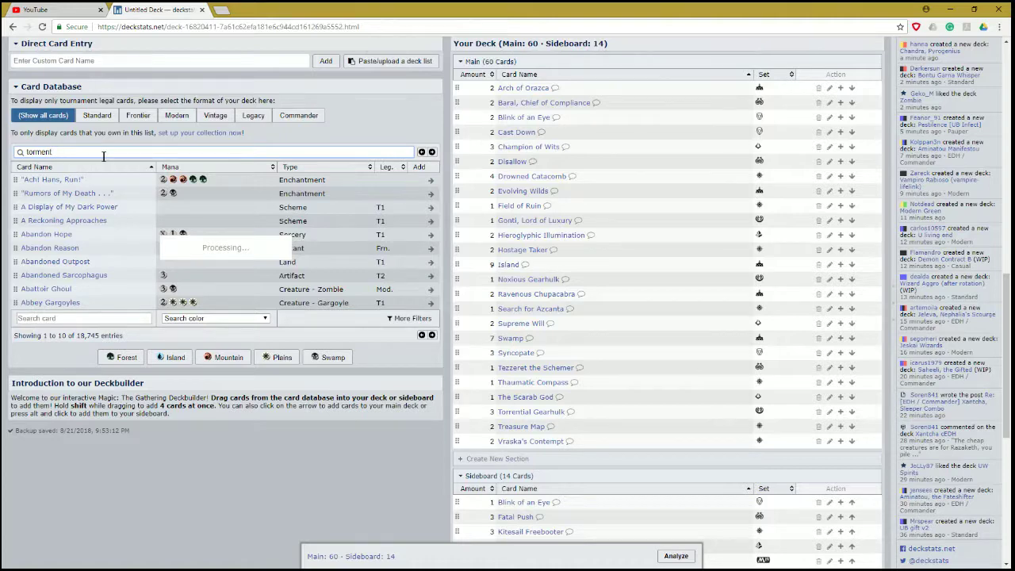
{"action": "key", "text": "Return"}
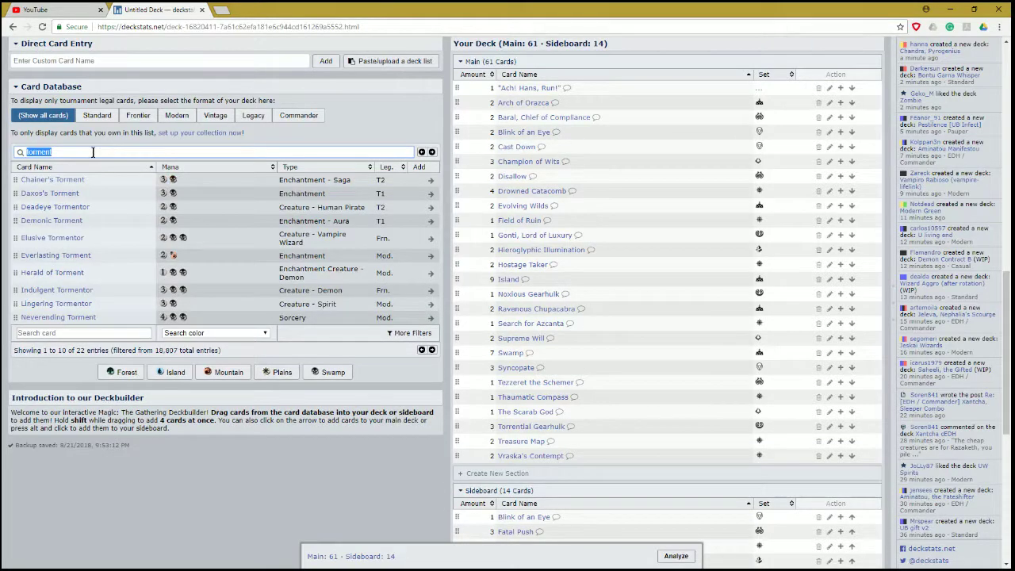
Limit the "torment" card search to Standard-legal cards.
{"action": "scroll", "coordinate": [493, 237], "scroll_direction": "down", "scroll_amount": 5}
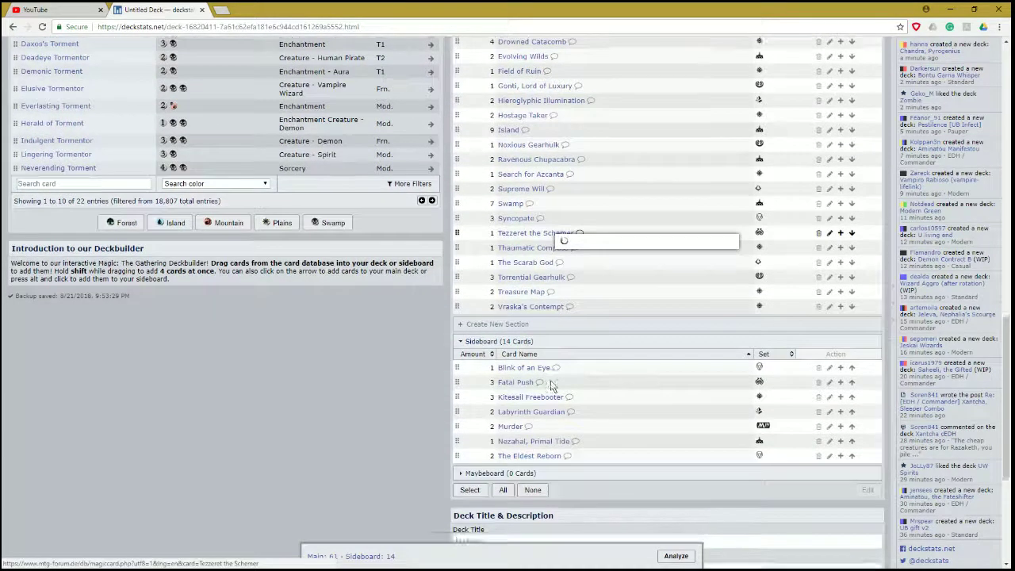
{"action": "left_click", "coordinate": [530, 313]}
{"action": "left_click", "coordinate": [530, 340]}
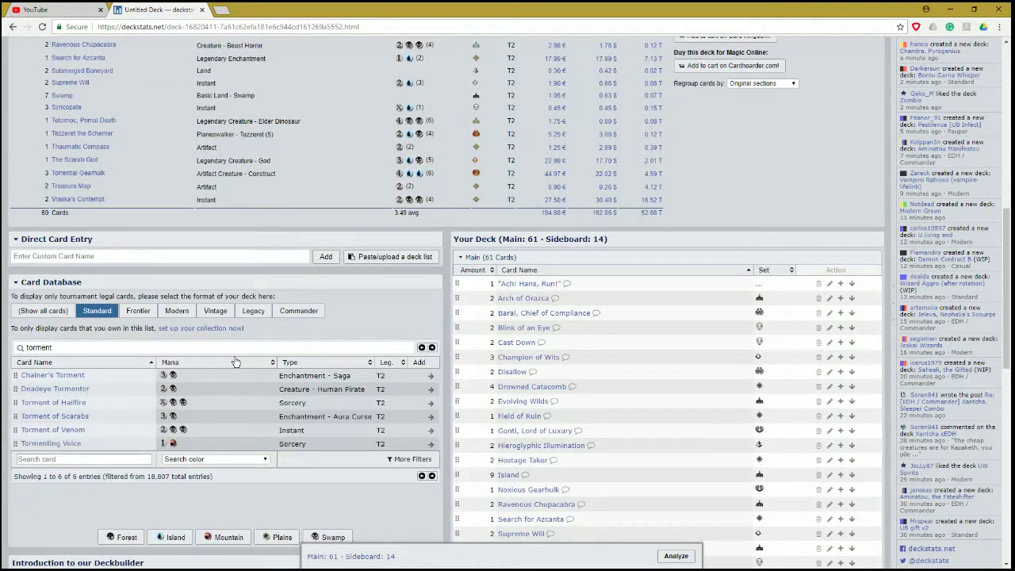
Read the text of Torment of Scarabs and add one copy to the sideboard.
{"action": "scroll", "coordinate": [235, 361], "scroll_direction": "down", "scroll_amount": 1}
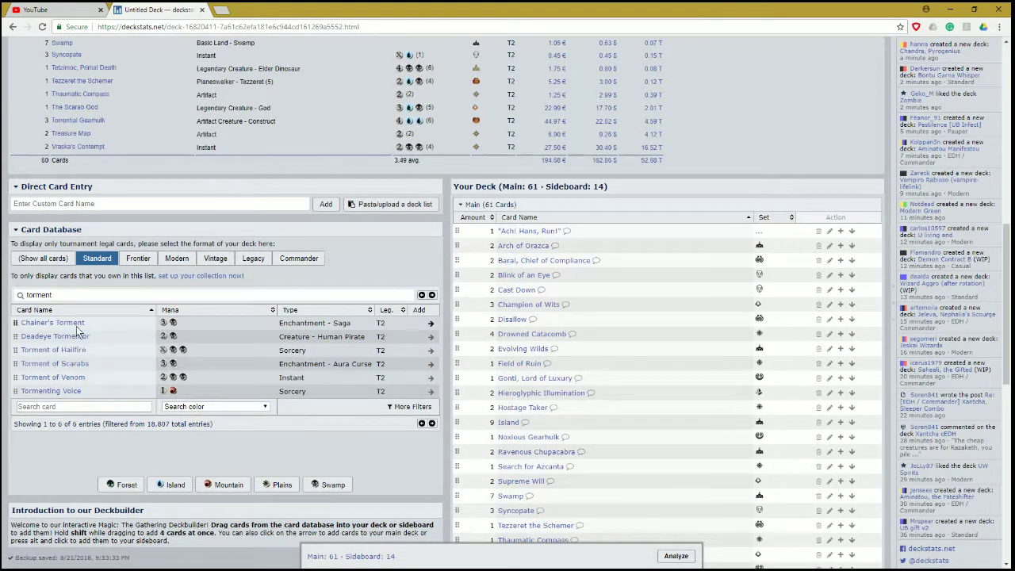
{"action": "scroll", "coordinate": [140, 354], "scroll_direction": "down", "scroll_amount": 1}
{"action": "mouse_move", "coordinate": [80, 282]}
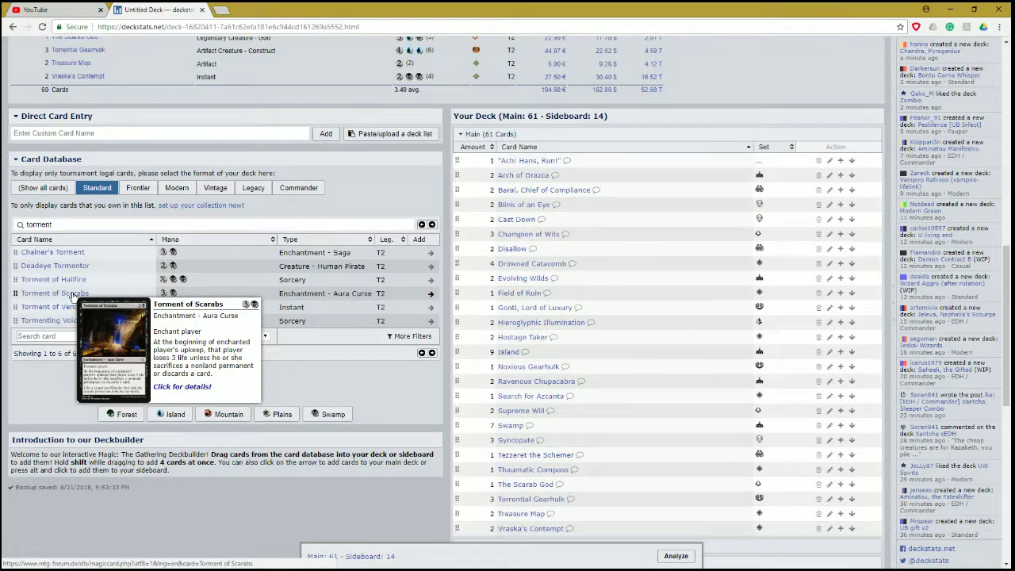
{"action": "scroll", "coordinate": [620, 288], "scroll_direction": "down", "scroll_amount": 3}
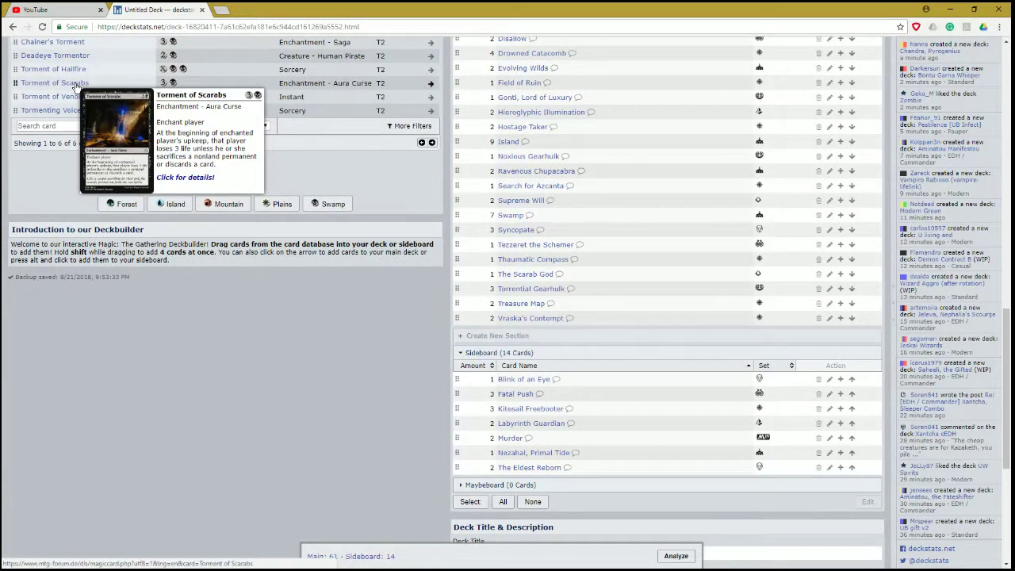
{"action": "left_click_drag", "start_coordinate": [77, 87], "coordinate": [631, 392]}
{"action": "mouse_move", "coordinate": [526, 428]}
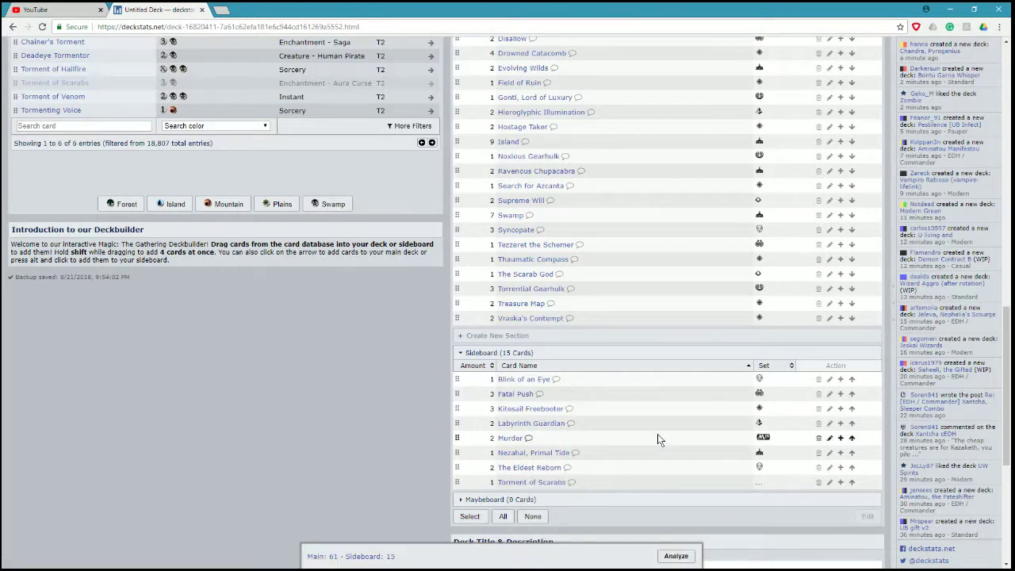
{"action": "mouse_move", "coordinate": [566, 460]}
{"action": "mouse_move", "coordinate": [547, 484]}
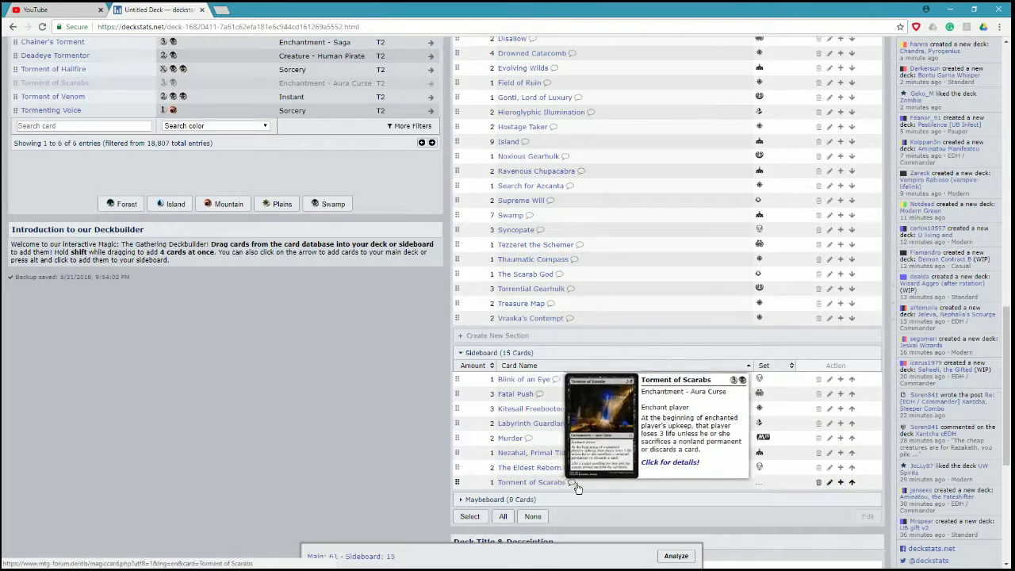
Remove Blink of an Eye from the sideboard and raise Torment of Scarabs there to two copies.
{"action": "mouse_move", "coordinate": [543, 381]}
{"action": "scroll", "coordinate": [544, 380], "scroll_direction": "up", "scroll_amount": 1}
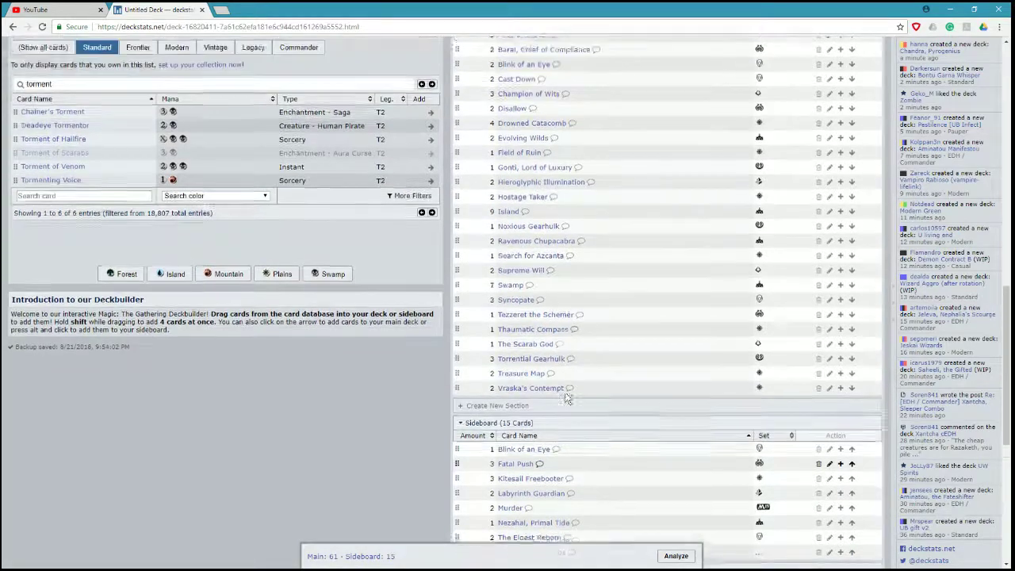
{"action": "scroll", "coordinate": [674, 261], "scroll_direction": "down", "scroll_amount": 1}
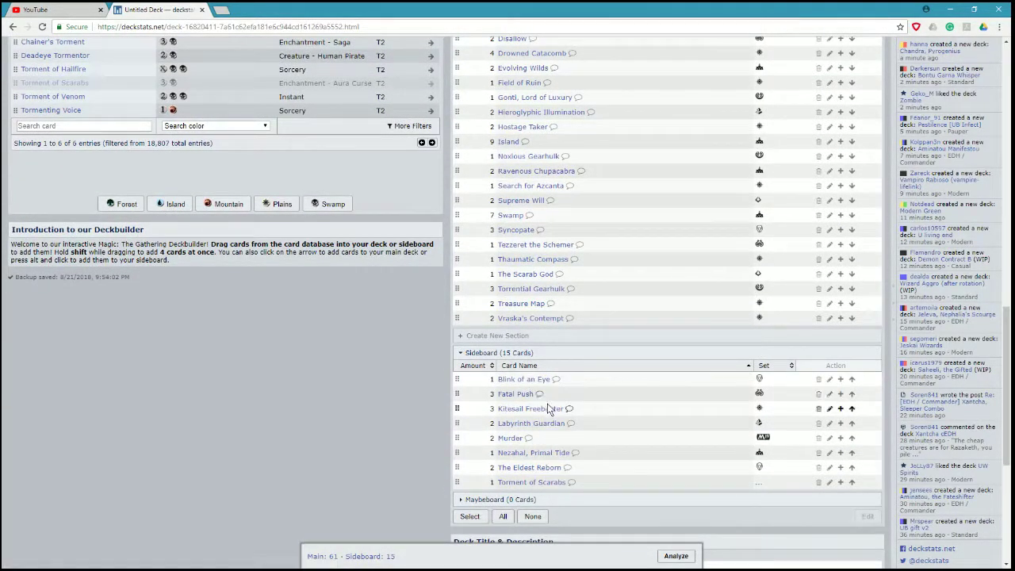
{"action": "left_click", "coordinate": [817, 380]}
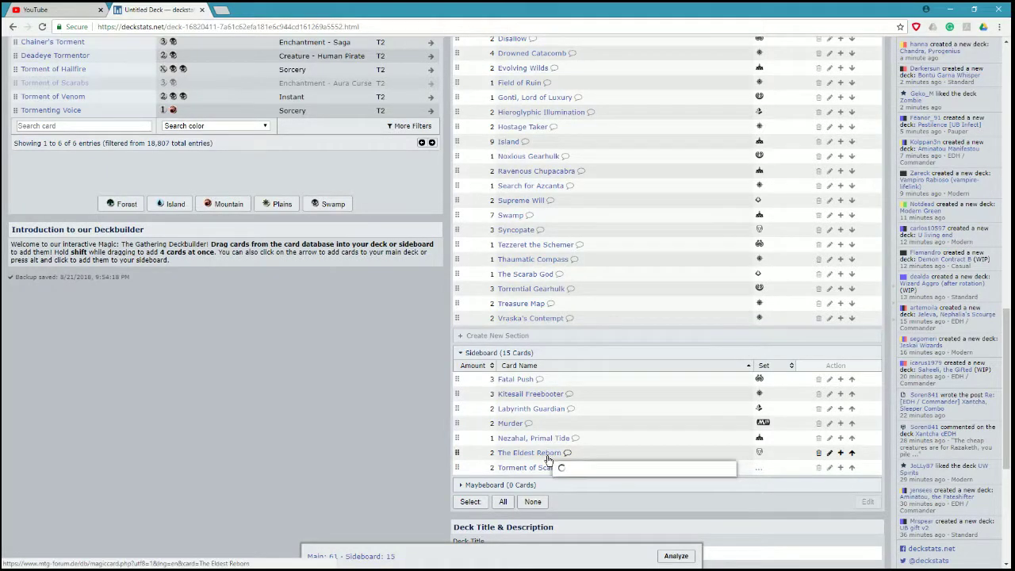
Review the main deck and sideboard lists and run the deck analysis.
{"action": "scroll", "coordinate": [547, 460], "scroll_direction": "up", "scroll_amount": 1}
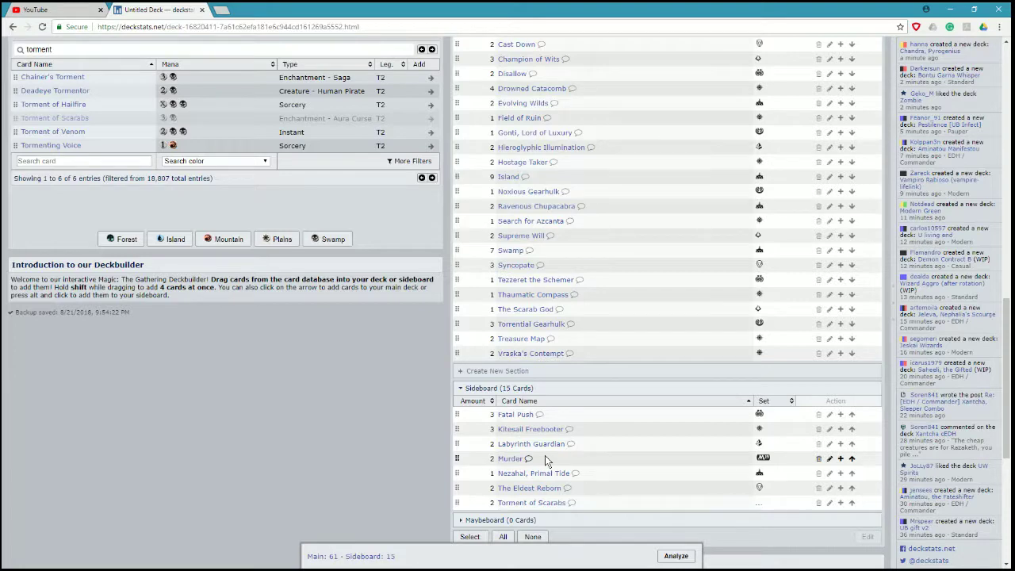
{"action": "scroll", "coordinate": [577, 421], "scroll_direction": "up", "scroll_amount": 2}
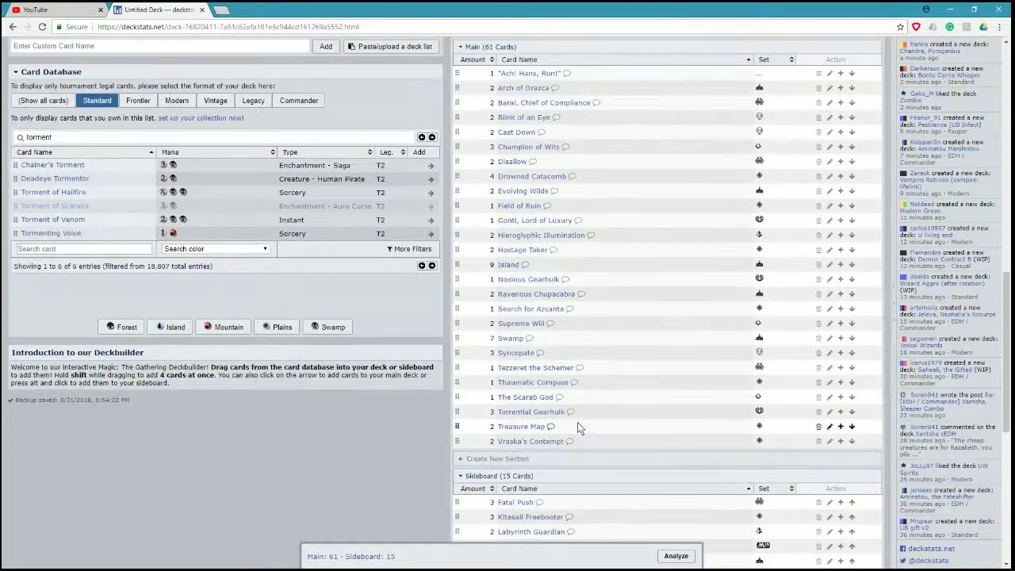
{"action": "scroll", "coordinate": [597, 410], "scroll_direction": "down", "scroll_amount": 3}
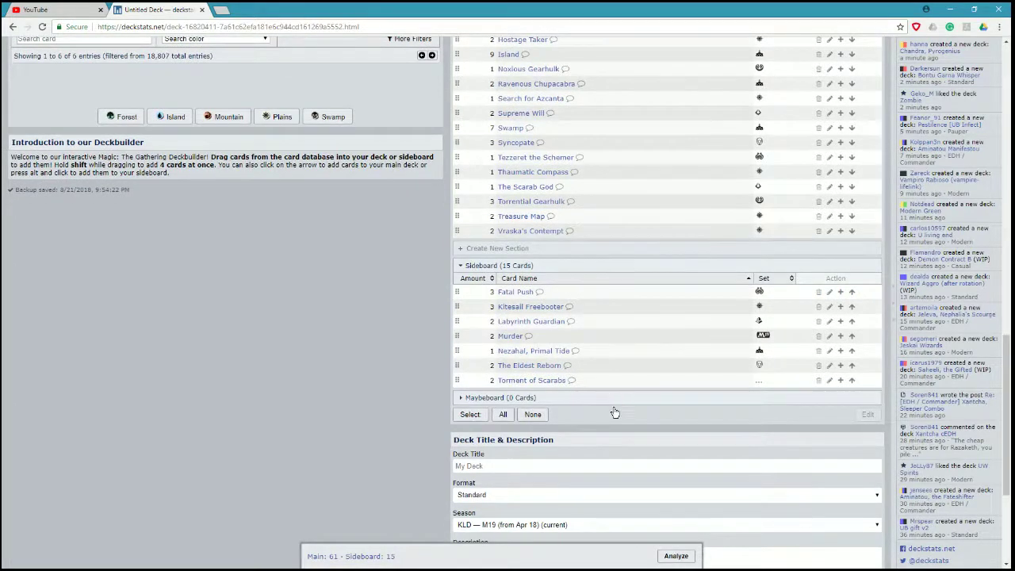
{"action": "scroll", "coordinate": [615, 412], "scroll_direction": "down", "scroll_amount": 2}
{"action": "scroll", "coordinate": [515, 393], "scroll_direction": "down", "scroll_amount": 2}
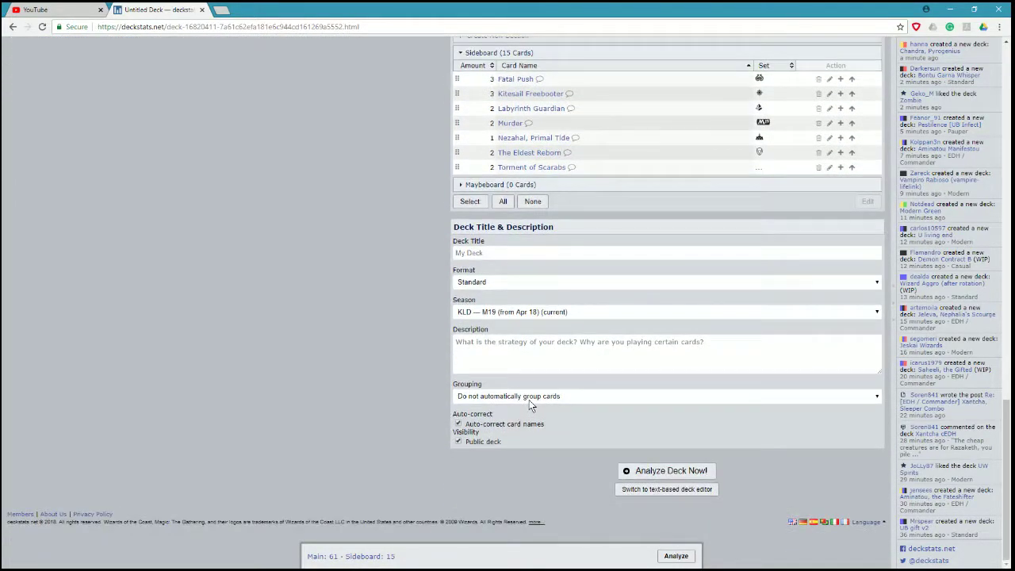
{"action": "left_click", "coordinate": [624, 475]}
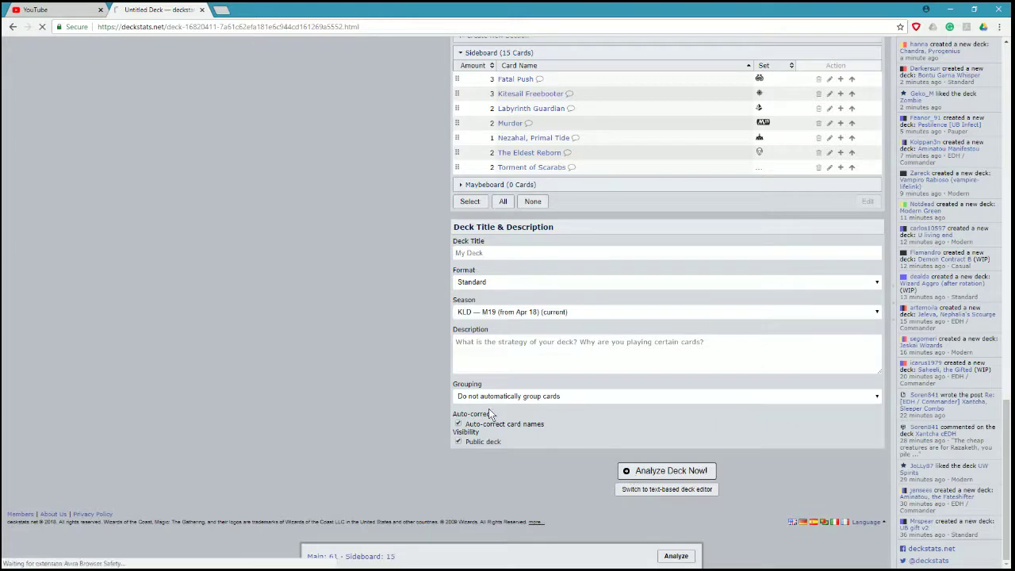
Remove "Ach! Hans, Run!" from the main deck.
{"action": "scroll", "coordinate": [483, 405], "scroll_direction": "up", "scroll_amount": 6}
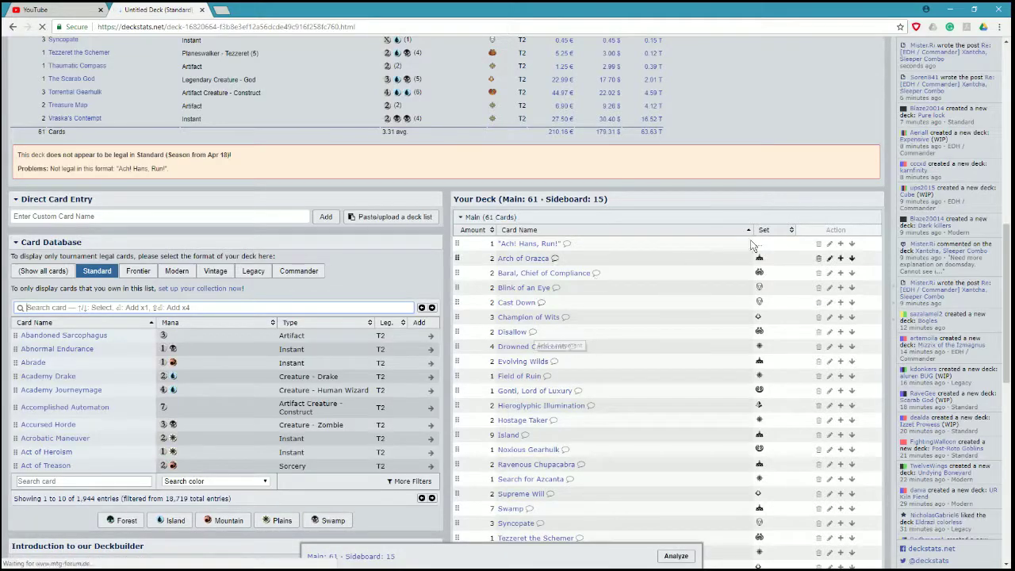
{"action": "left_click", "coordinate": [819, 243]}
{"action": "scroll", "coordinate": [496, 299], "scroll_direction": "up", "scroll_amount": 15}
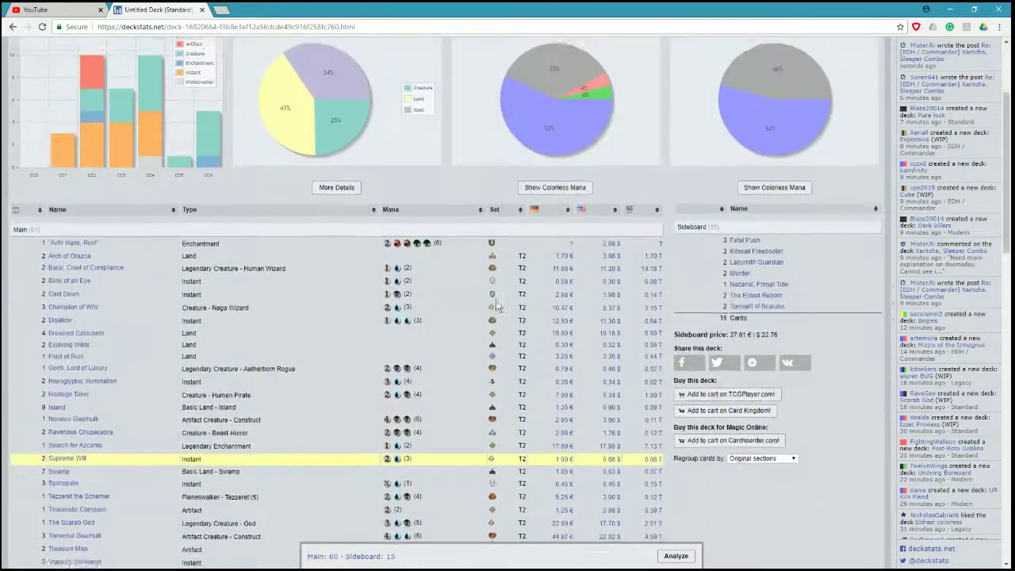
Analyze the deck again and compare the mana distribution with the mana source distribution.
{"action": "scroll", "coordinate": [507, 301], "scroll_direction": "down", "scroll_amount": 20}
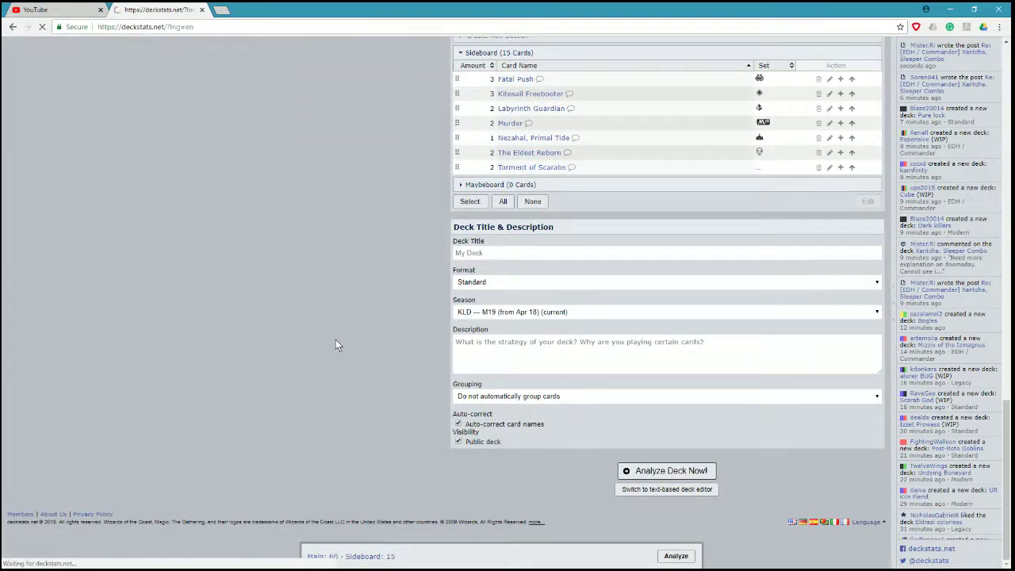
{"action": "scroll", "coordinate": [443, 328], "scroll_direction": "up", "scroll_amount": 6}
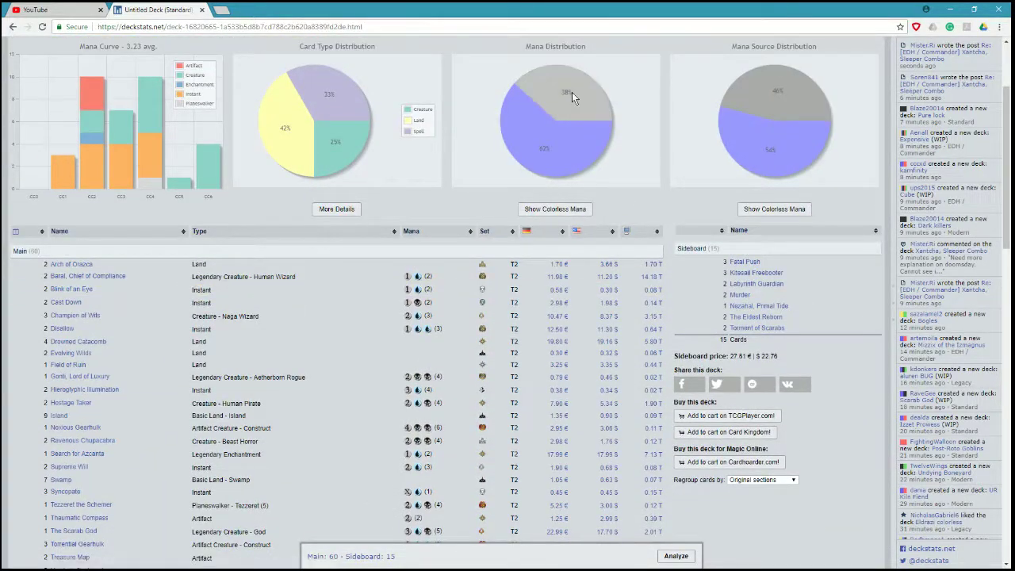
{"action": "mouse_move", "coordinate": [741, 97]}
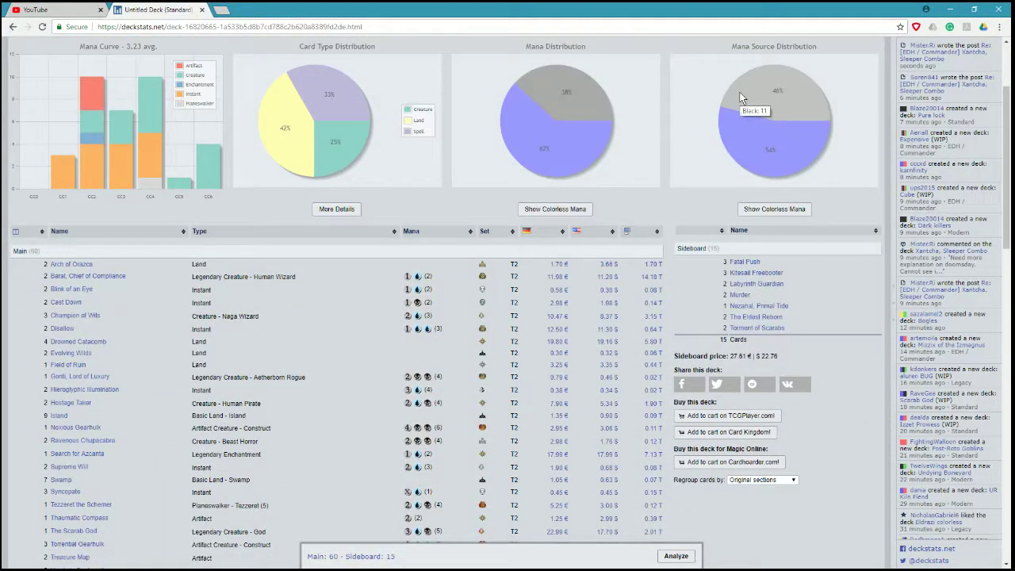
Set Swamp to 6 copies and Island to 10 copies in the main deck.
{"action": "scroll", "coordinate": [611, 265], "scroll_direction": "down", "scroll_amount": 9}
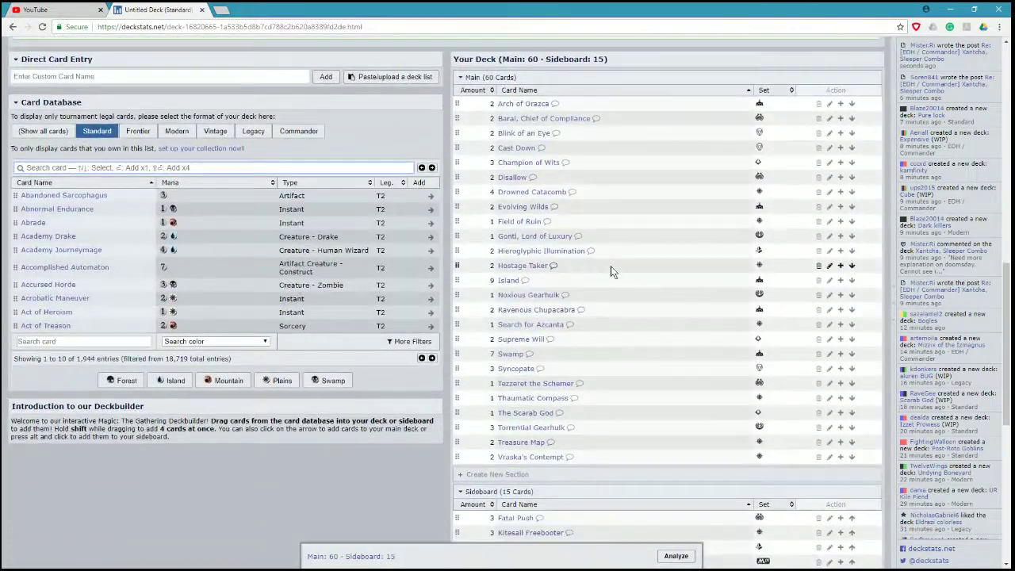
{"action": "scroll", "coordinate": [605, 263], "scroll_direction": "down", "scroll_amount": 1}
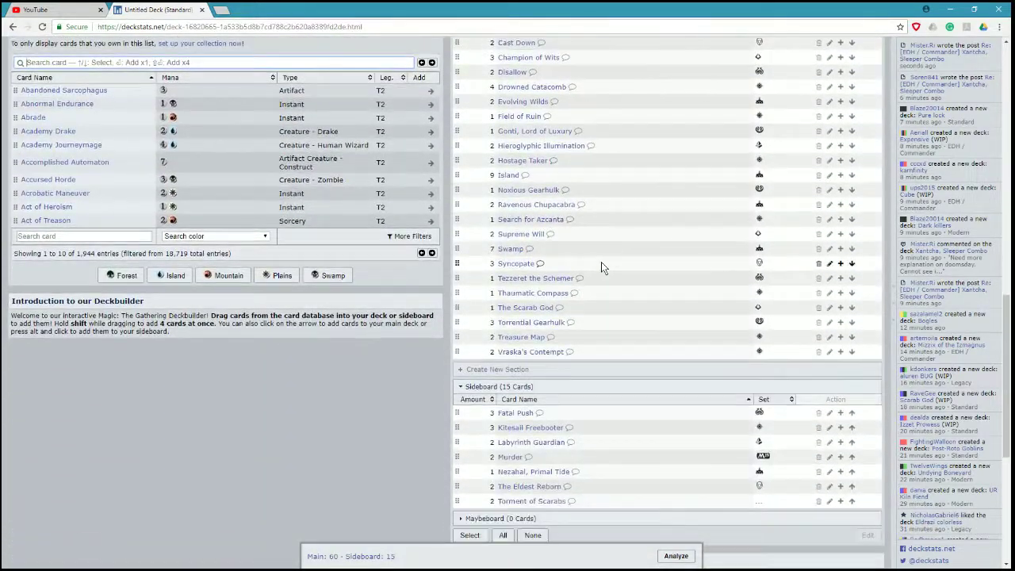
{"action": "left_click", "coordinate": [830, 249]}
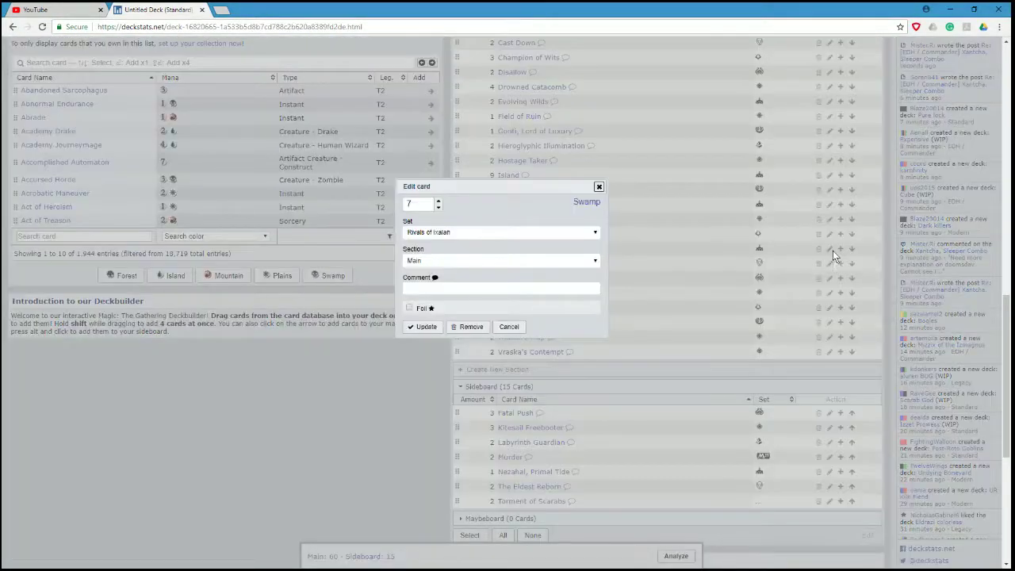
{"action": "left_click", "coordinate": [438, 207]}
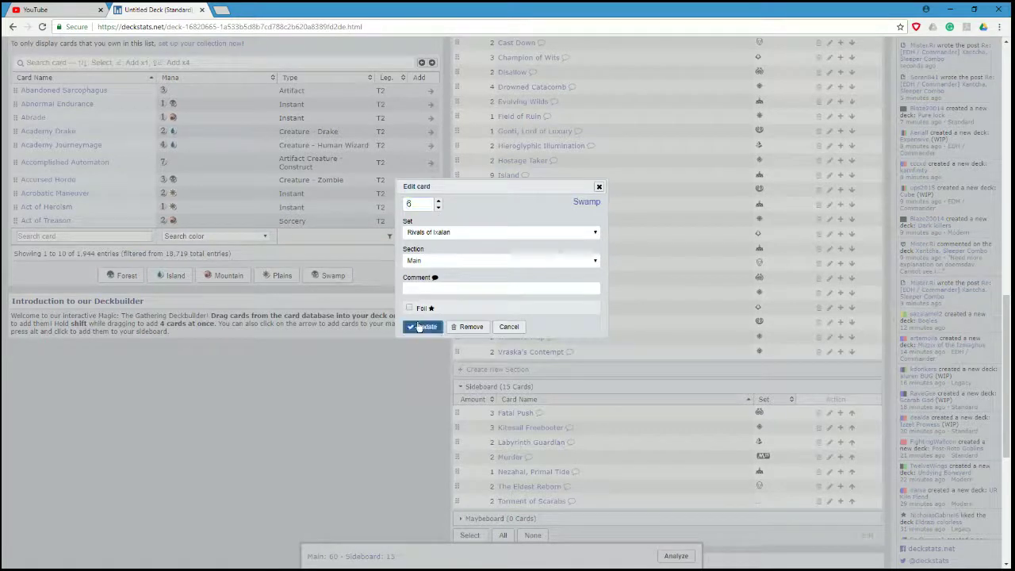
{"action": "left_click", "coordinate": [423, 326]}
{"action": "left_click", "coordinate": [830, 176]}
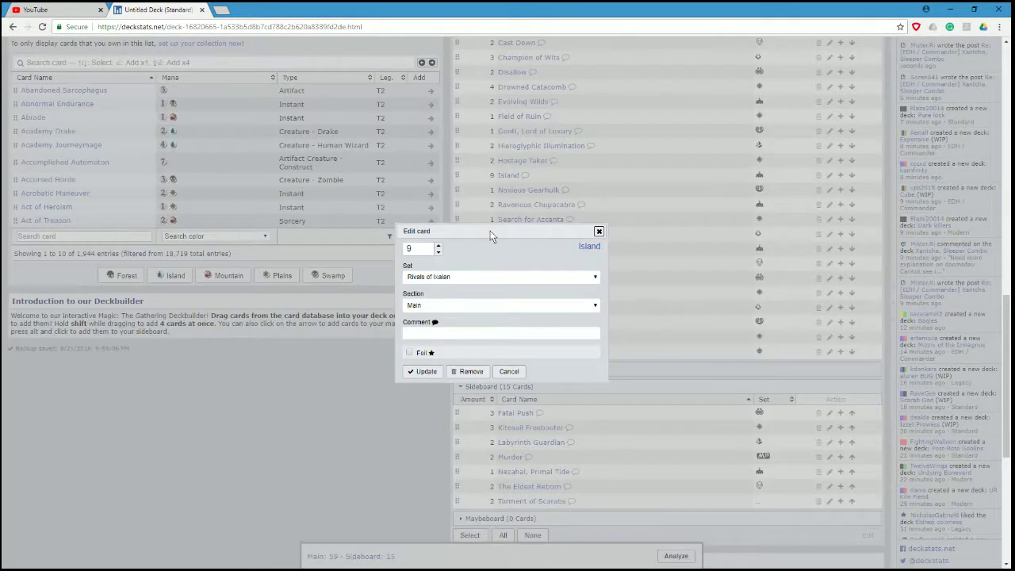
{"action": "left_click", "coordinate": [421, 370]}
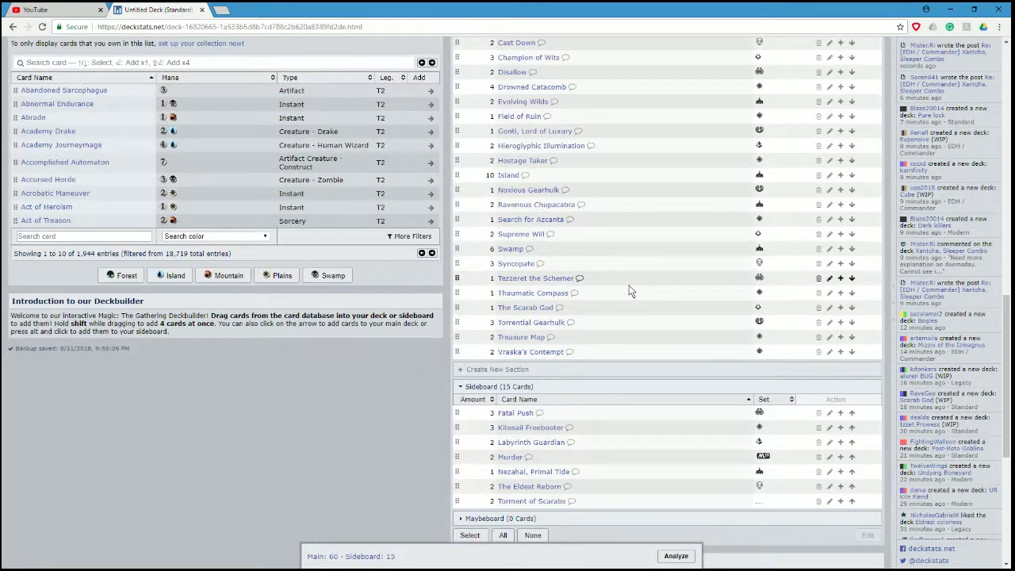
Rerun the deck analysis with the adjusted basic lands.
{"action": "scroll", "coordinate": [609, 284], "scroll_direction": "up", "scroll_amount": 2}
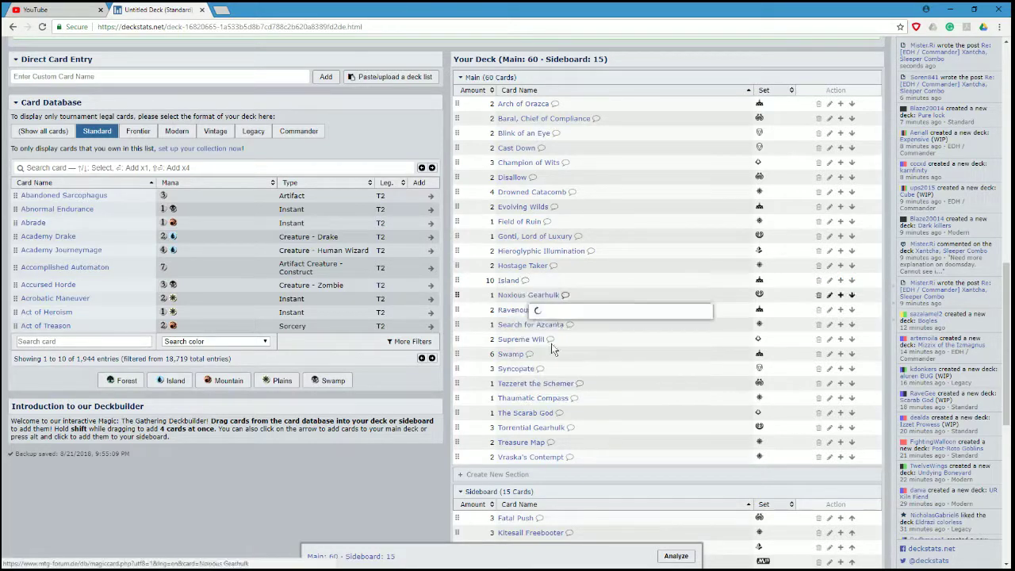
{"action": "scroll", "coordinate": [624, 367], "scroll_direction": "down", "scroll_amount": 2}
{"action": "scroll", "coordinate": [659, 248], "scroll_direction": "down", "scroll_amount": 2}
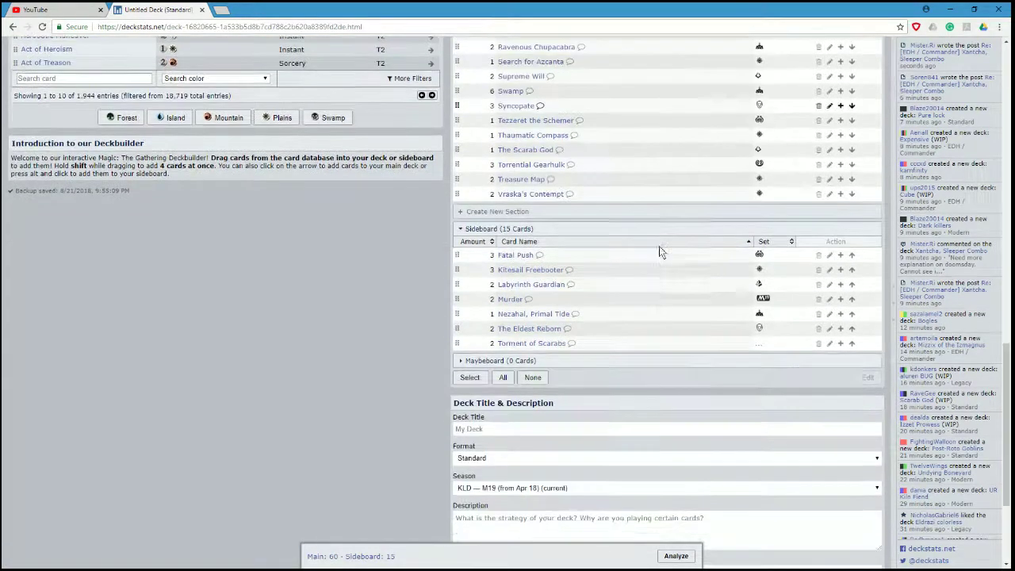
{"action": "scroll", "coordinate": [659, 270], "scroll_direction": "down", "scroll_amount": 3}
{"action": "left_click", "coordinate": [658, 471]}
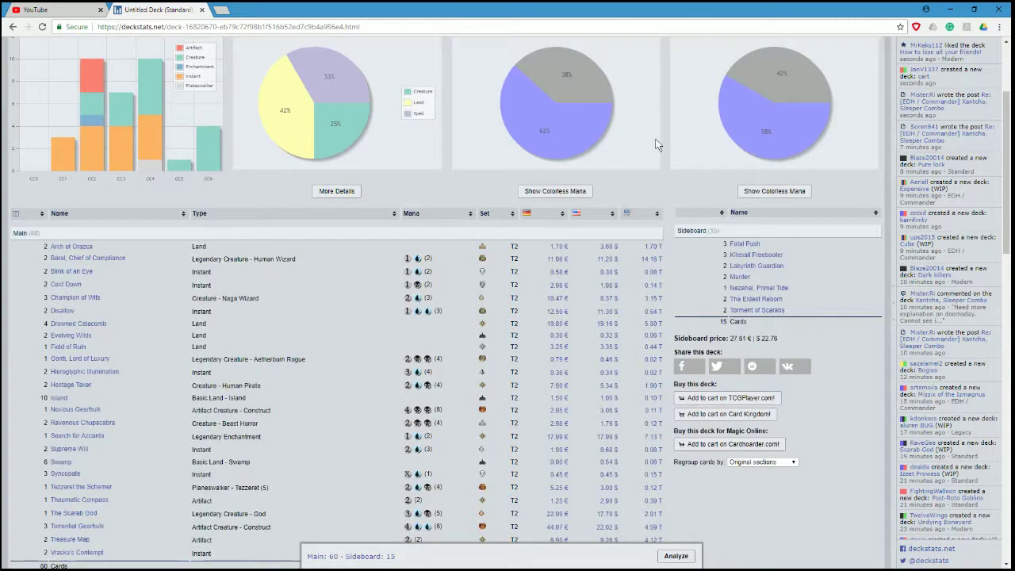
Compare the mana distribution with the mana source distribution and review the main deck and sideboard card lists.
{"action": "scroll", "coordinate": [682, 150], "scroll_direction": "up", "scroll_amount": 2}
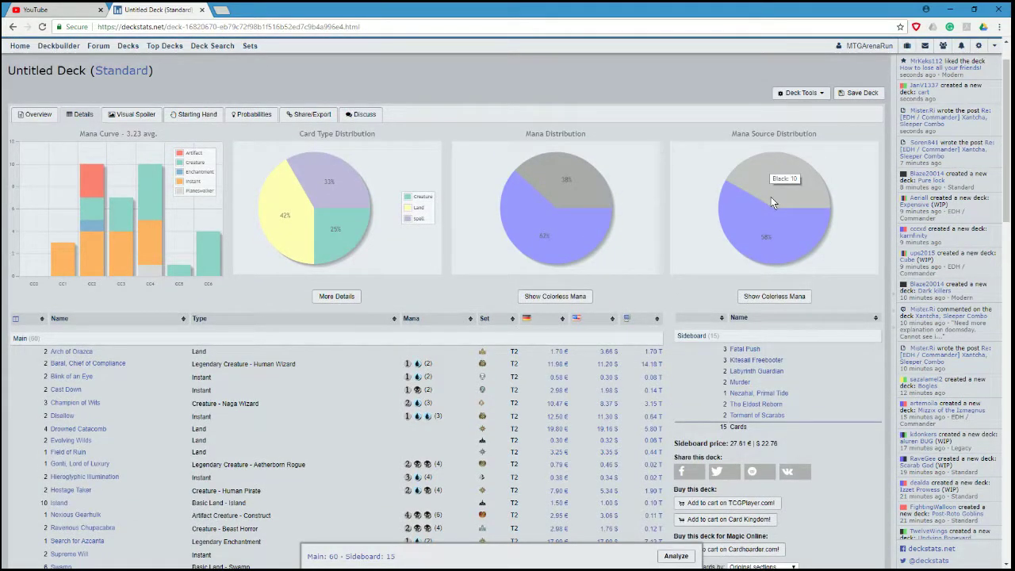
{"action": "scroll", "coordinate": [770, 196], "scroll_direction": "down", "scroll_amount": 8}
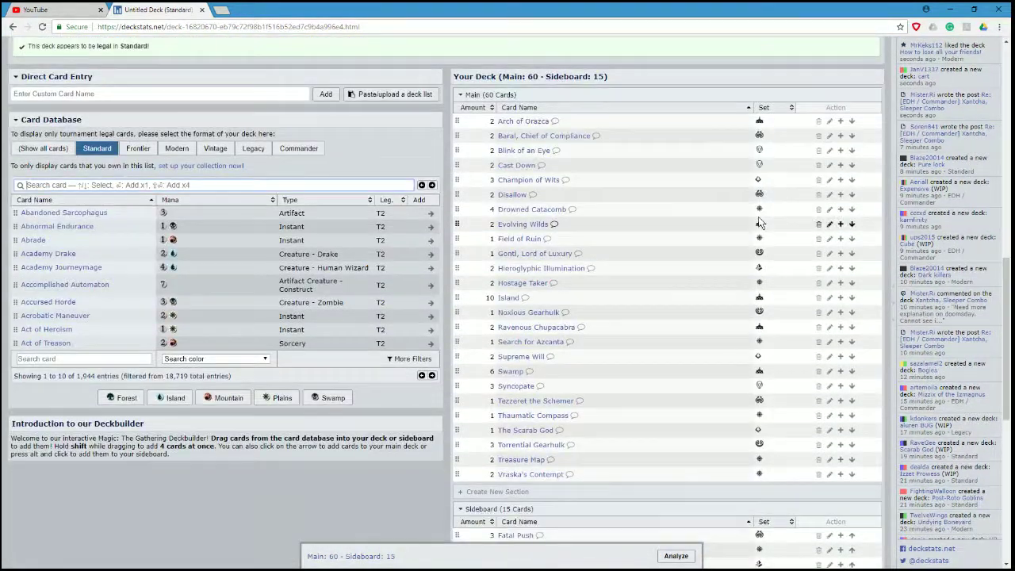
{"action": "scroll", "coordinate": [623, 322], "scroll_direction": "up", "scroll_amount": 6}
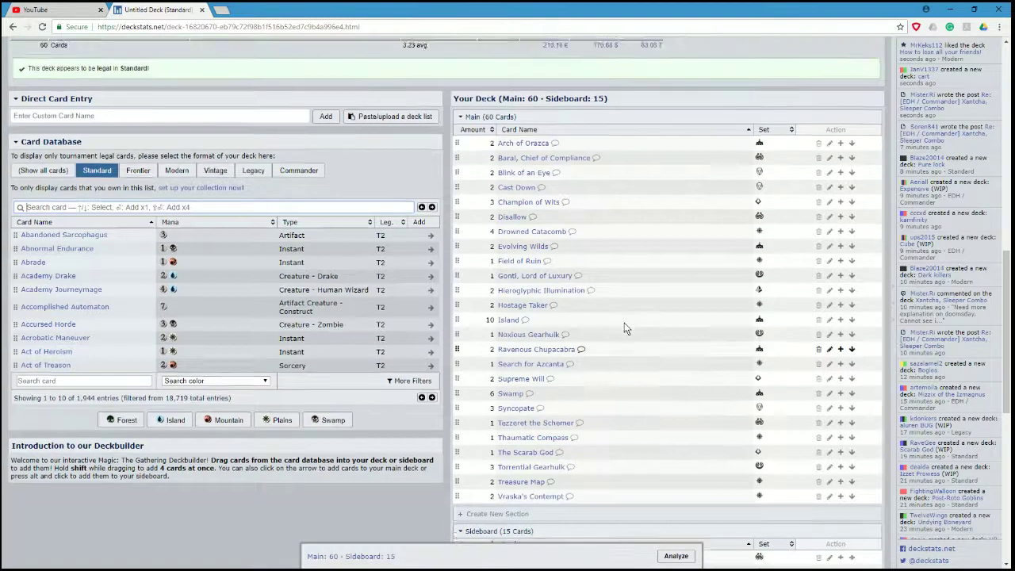
{"action": "scroll", "coordinate": [626, 322], "scroll_direction": "up", "scroll_amount": 3}
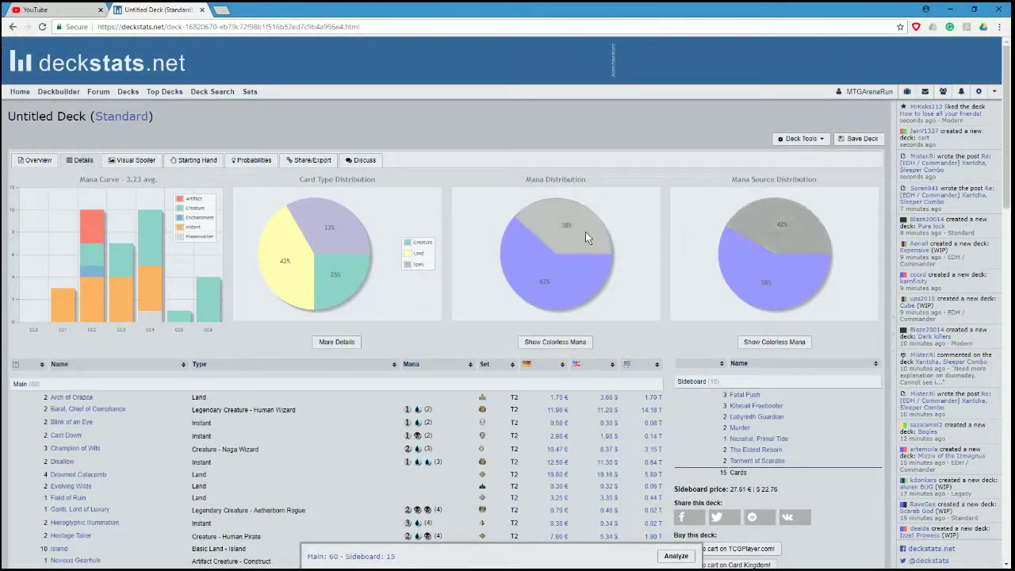
{"action": "scroll", "coordinate": [568, 294], "scroll_direction": "down", "scroll_amount": 6}
{"action": "scroll", "coordinate": [567, 294], "scroll_direction": "down", "scroll_amount": 4}
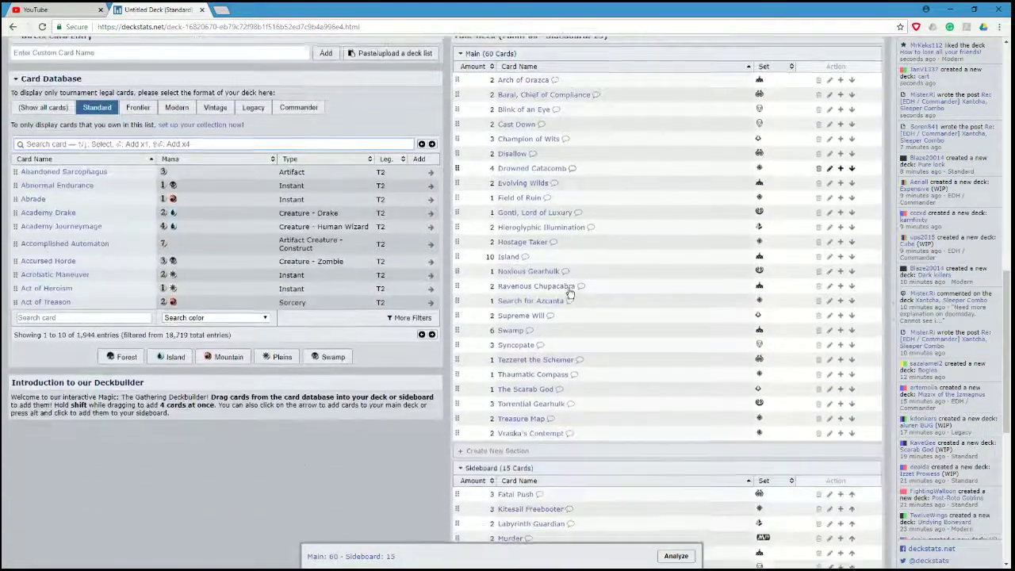
{"action": "scroll", "coordinate": [591, 254], "scroll_direction": "down", "scroll_amount": 2}
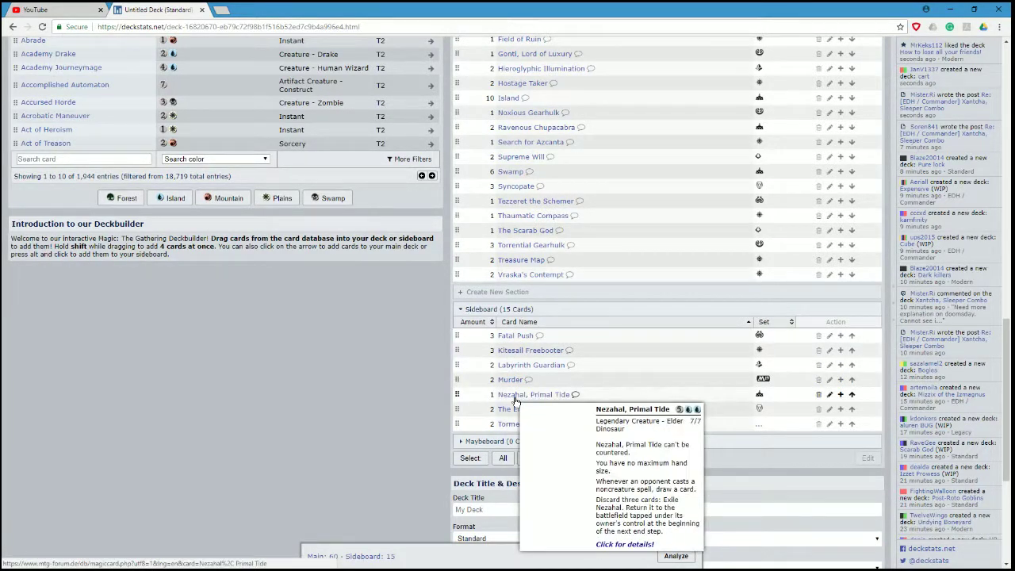
{"action": "scroll", "coordinate": [674, 321], "scroll_direction": "up", "scroll_amount": 6}
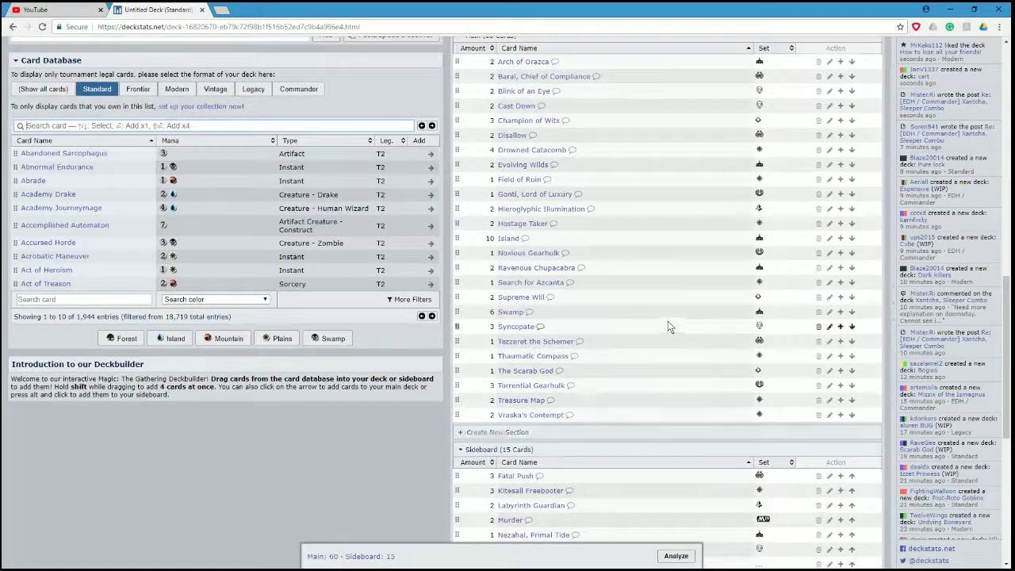
{"action": "scroll", "coordinate": [664, 313], "scroll_direction": "up", "scroll_amount": 4}
{"action": "scroll", "coordinate": [547, 162], "scroll_direction": "down", "scroll_amount": 4}
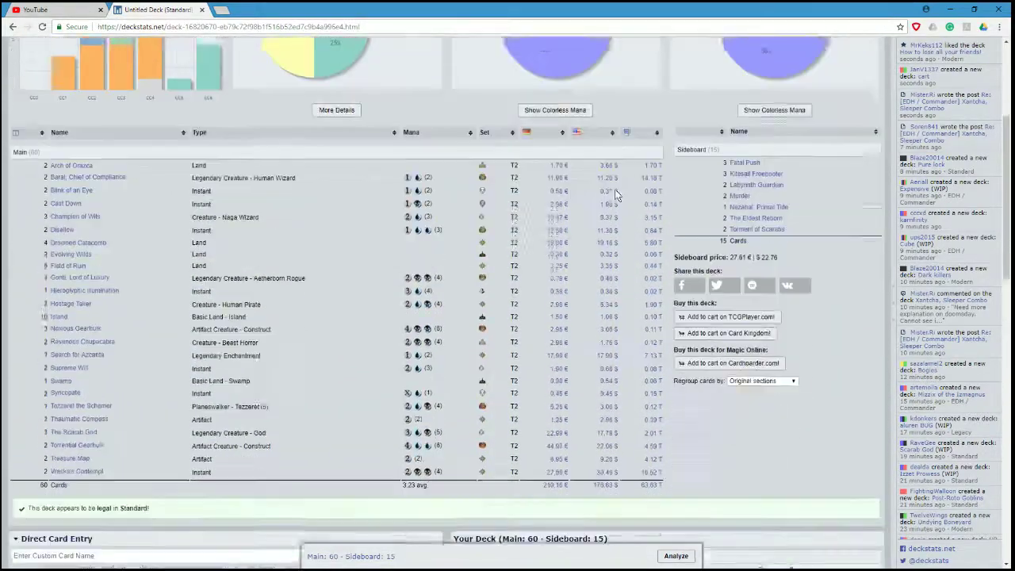
Set Island to 9 copies and Swamp to 7 copies in the main deck.
{"action": "scroll", "coordinate": [616, 195], "scroll_direction": "down", "scroll_amount": 3}
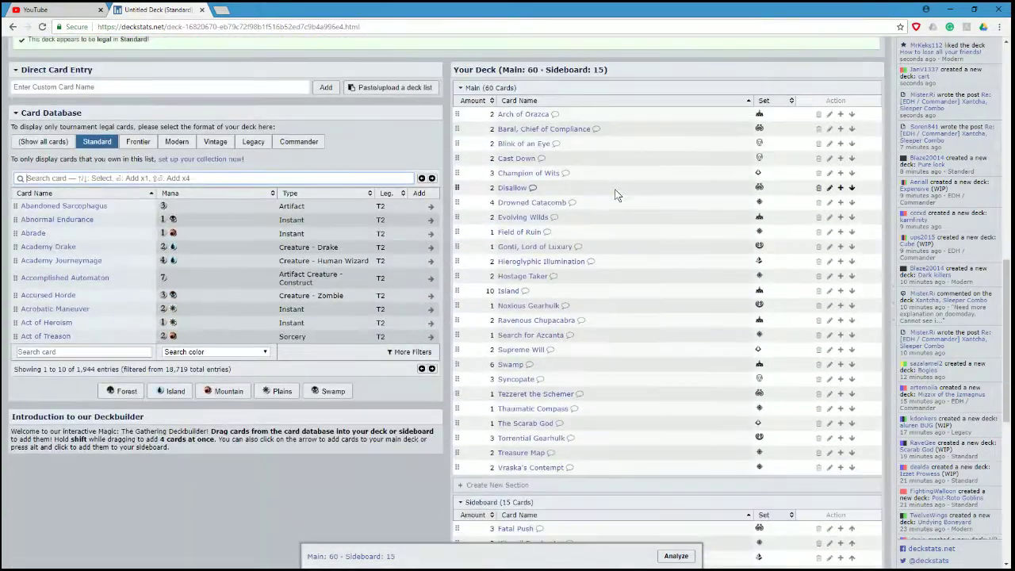
{"action": "left_click", "coordinate": [829, 291]}
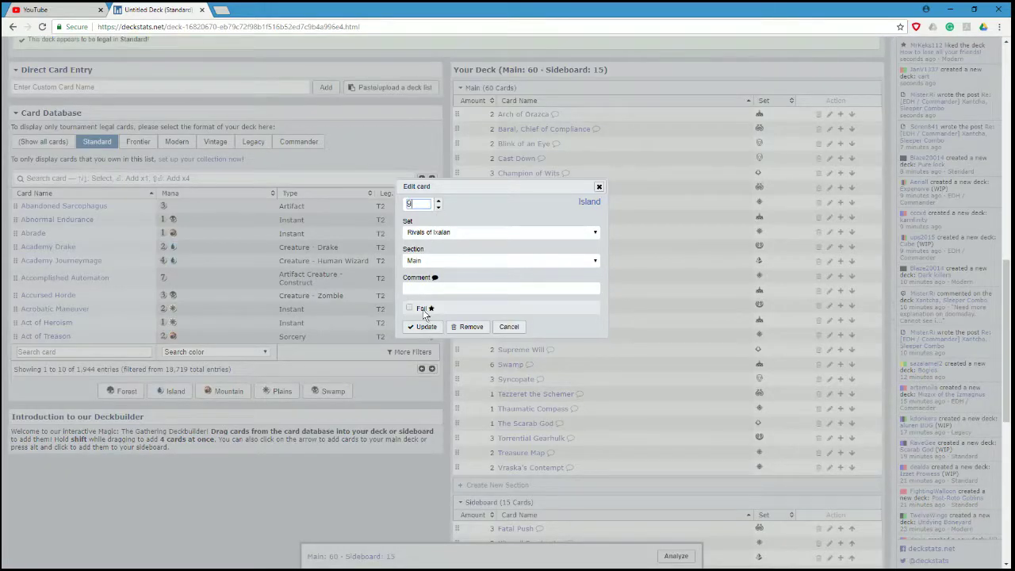
{"action": "left_click", "coordinate": [425, 326]}
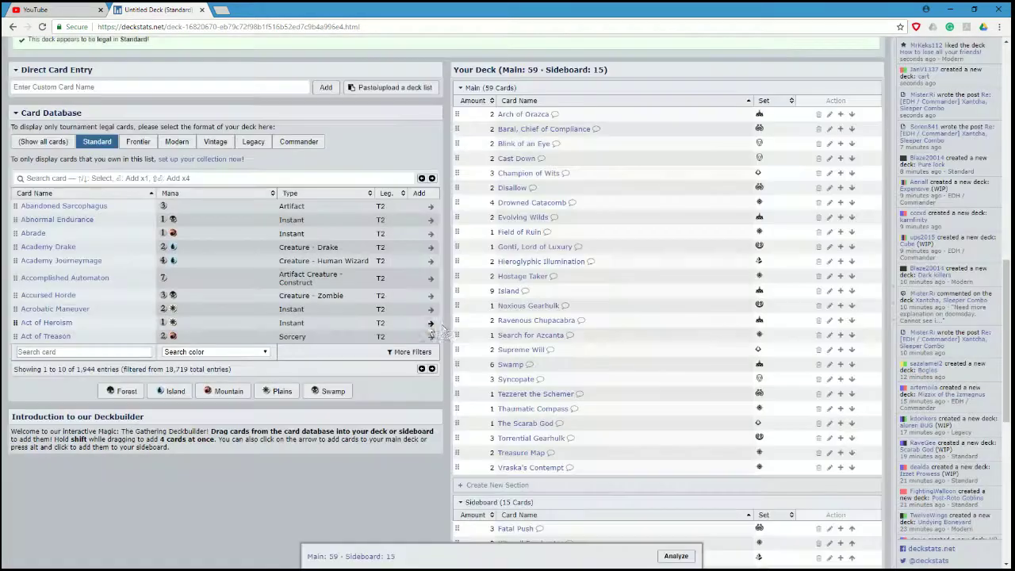
{"action": "left_click", "coordinate": [829, 364]}
{"action": "left_click", "coordinate": [431, 246]}
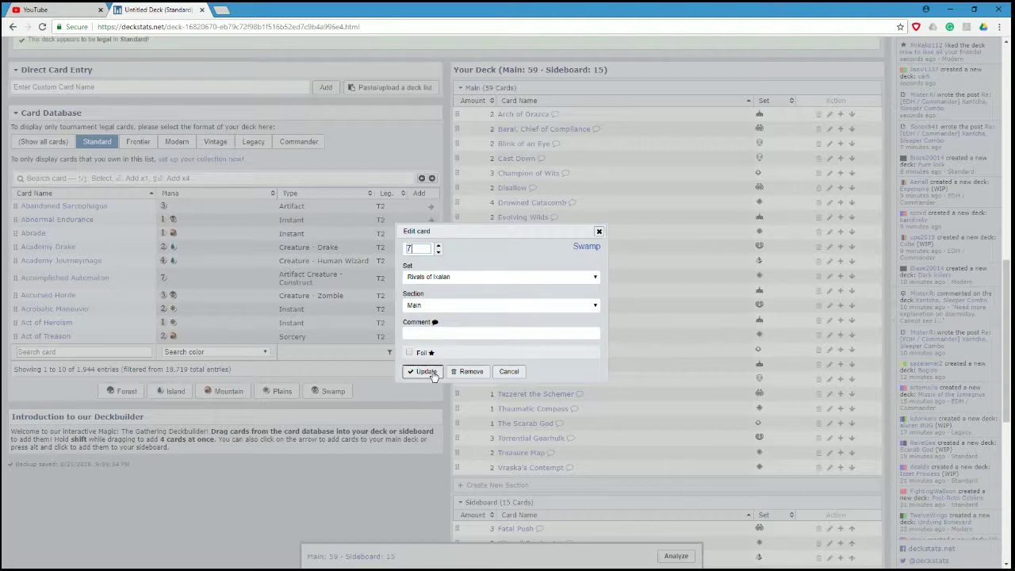
{"action": "left_click", "coordinate": [425, 371]}
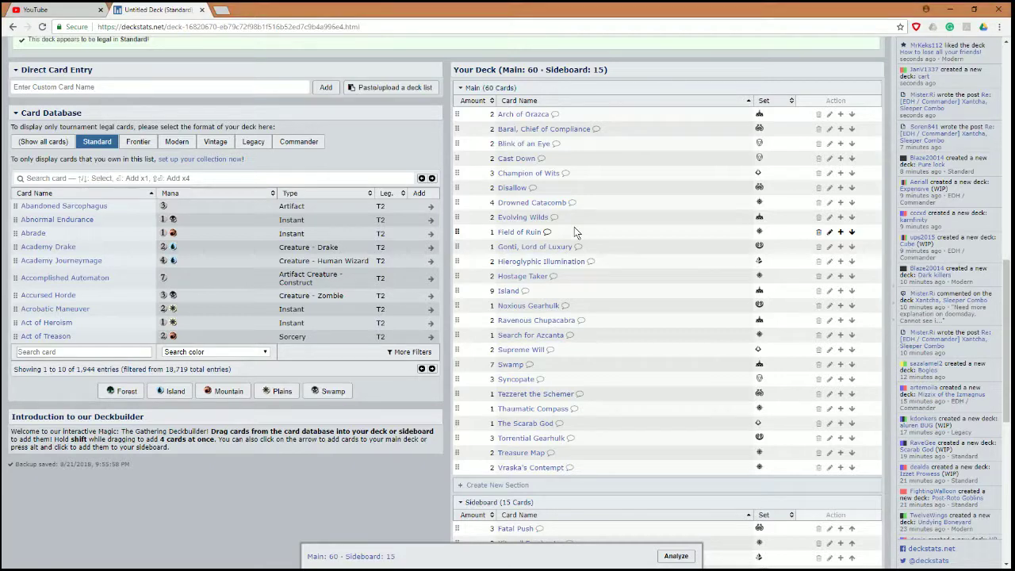
Set Island to 8 copies and raise Evolving Wilds to 3 copies in the main deck.
{"action": "mouse_move", "coordinate": [545, 220]}
{"action": "left_click", "coordinate": [830, 291]}
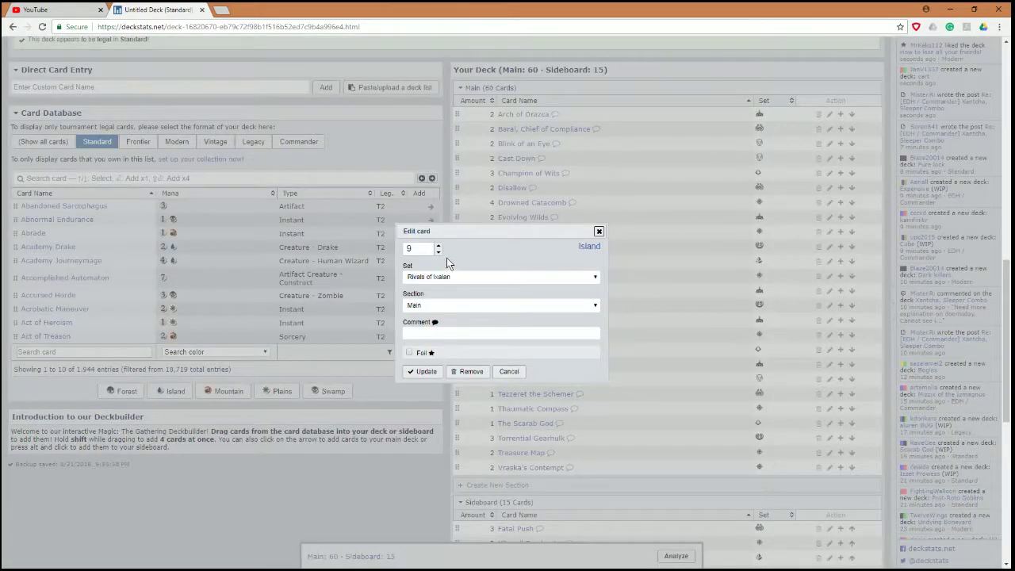
{"action": "left_click", "coordinate": [425, 371]}
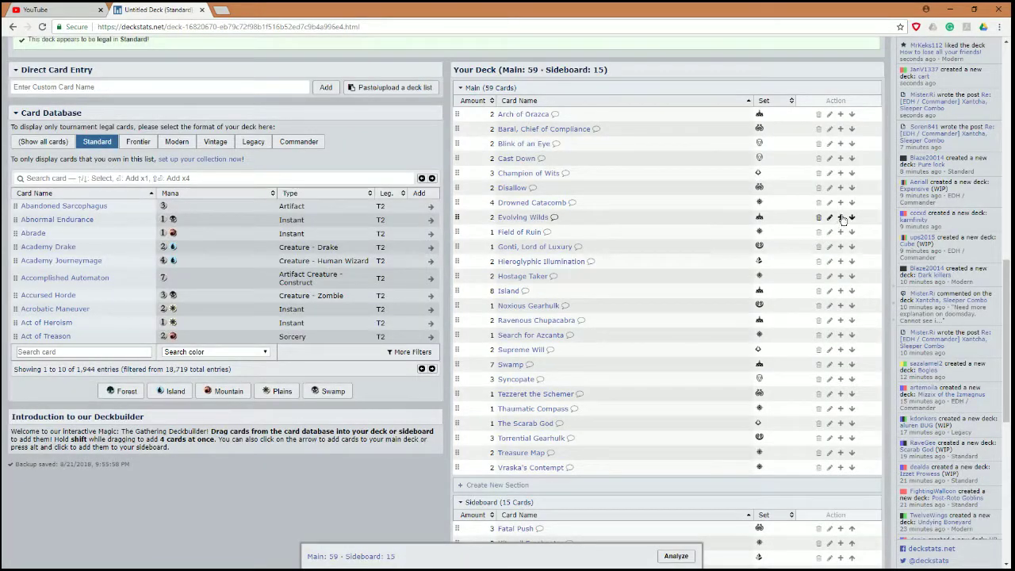
Rerun the deck analysis with the updated Island, Swamp and Evolving Wilds counts.
{"action": "scroll", "coordinate": [557, 278], "scroll_direction": "down", "scroll_amount": 4}
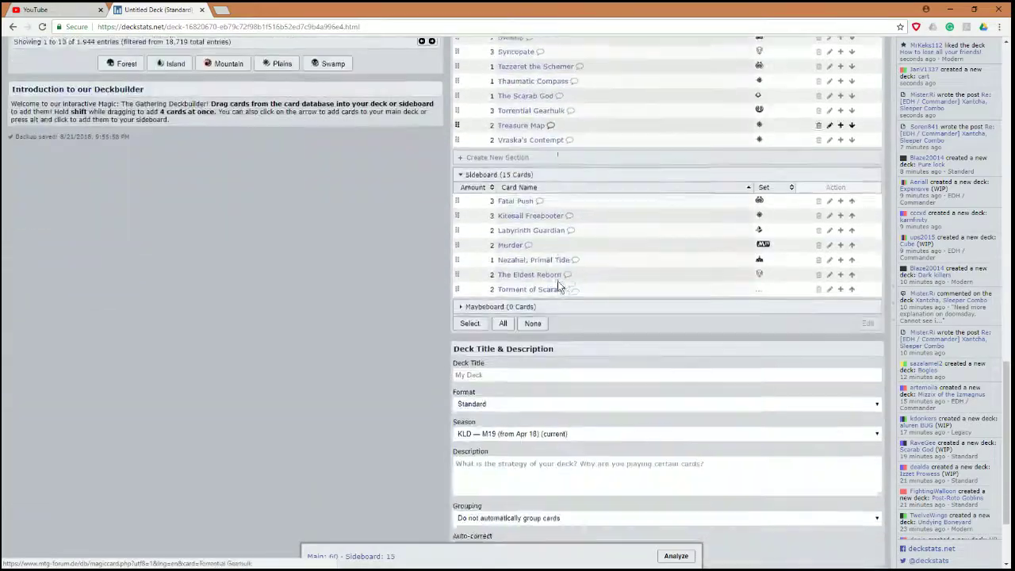
{"action": "scroll", "coordinate": [551, 300], "scroll_direction": "up", "scroll_amount": 15}
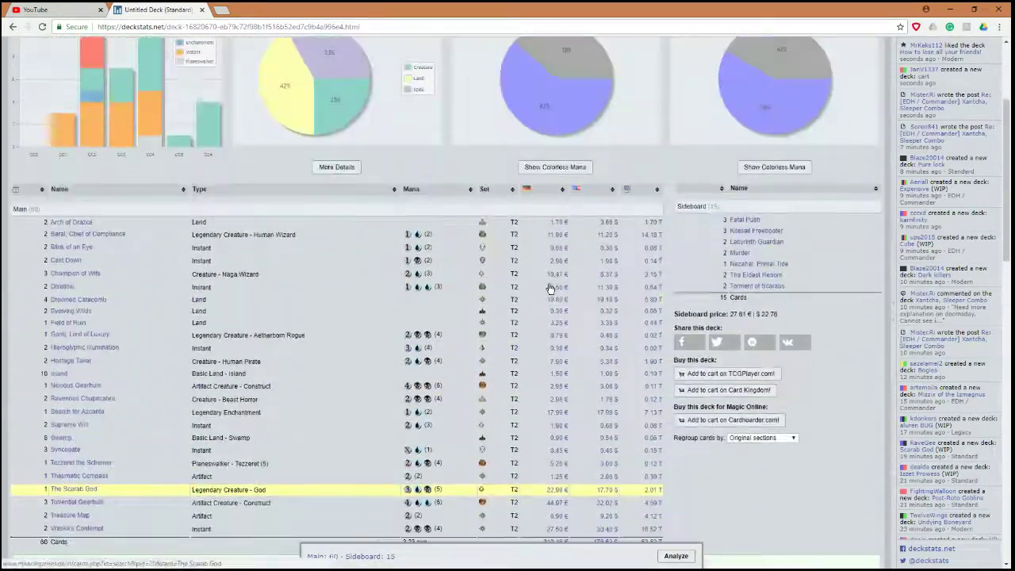
{"action": "scroll", "coordinate": [635, 270], "scroll_direction": "down", "scroll_amount": 15}
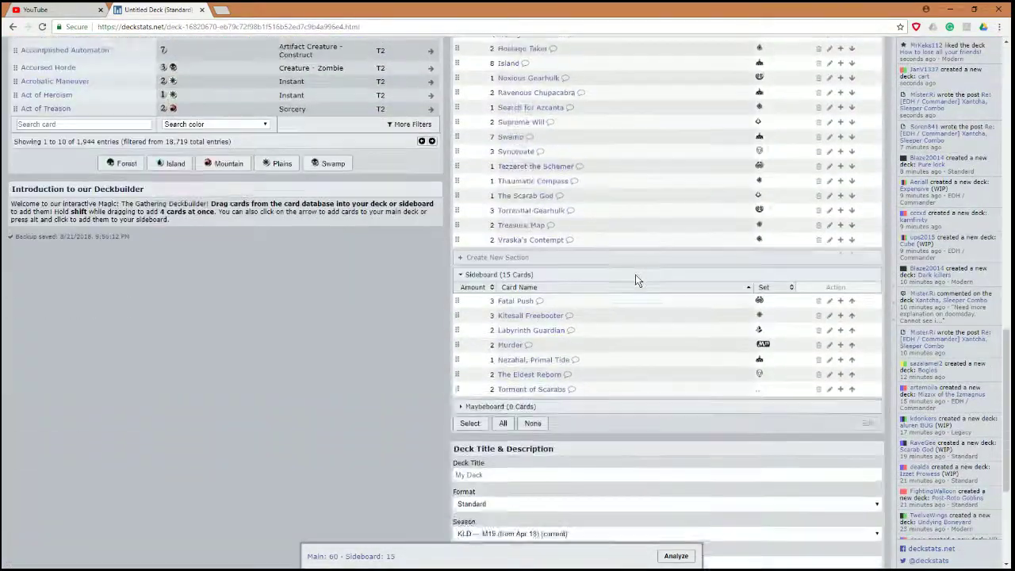
{"action": "scroll", "coordinate": [635, 274], "scroll_direction": "down", "scroll_amount": 3}
{"action": "left_click", "coordinate": [626, 473]}
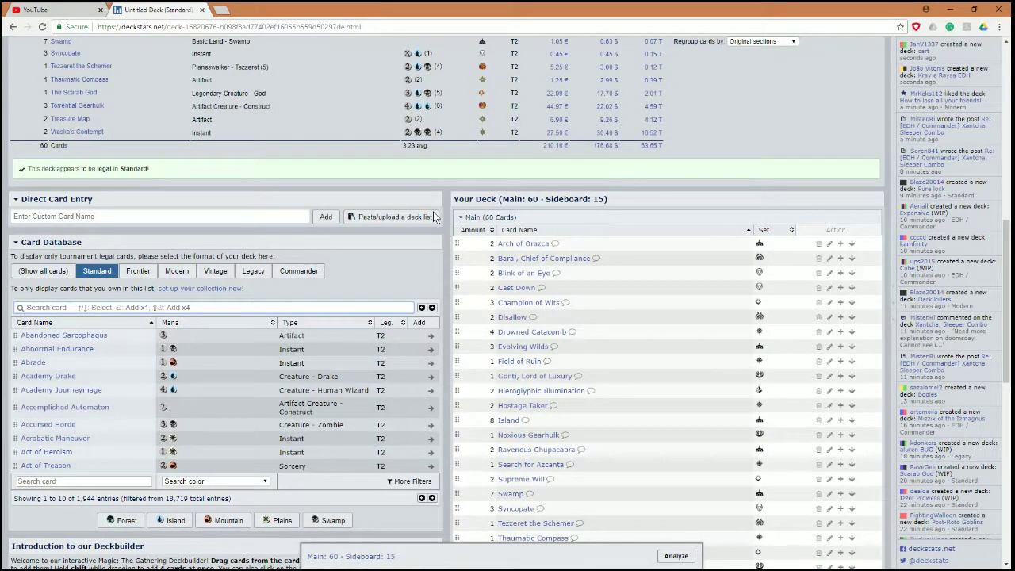
Examine the blue and black shares in the updated mana and mana source charts and look over the full deck list.
{"action": "scroll", "coordinate": [523, 291], "scroll_direction": "up", "scroll_amount": 7}
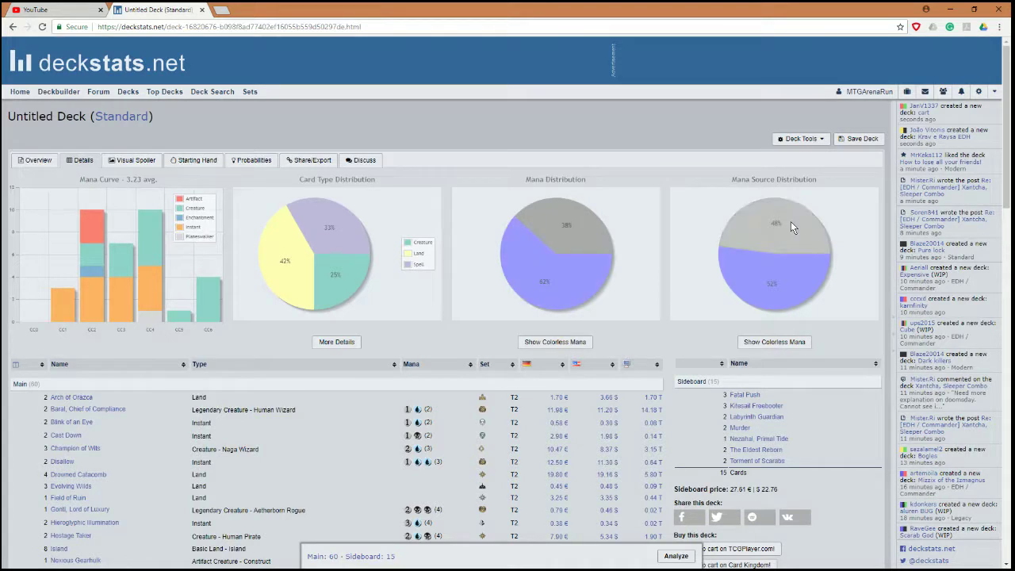
{"action": "mouse_move", "coordinate": [781, 221]}
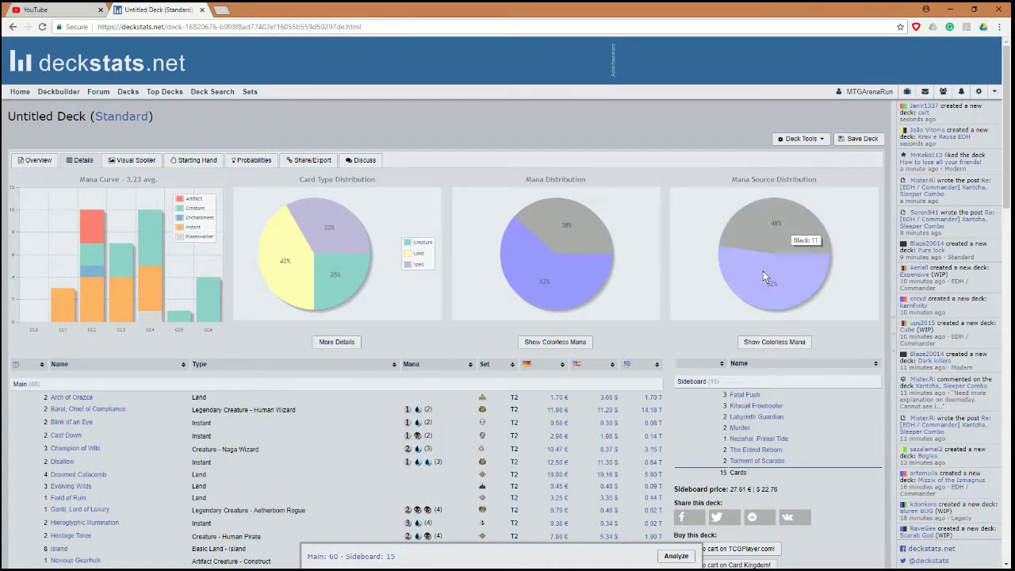
{"action": "mouse_move", "coordinate": [594, 272]}
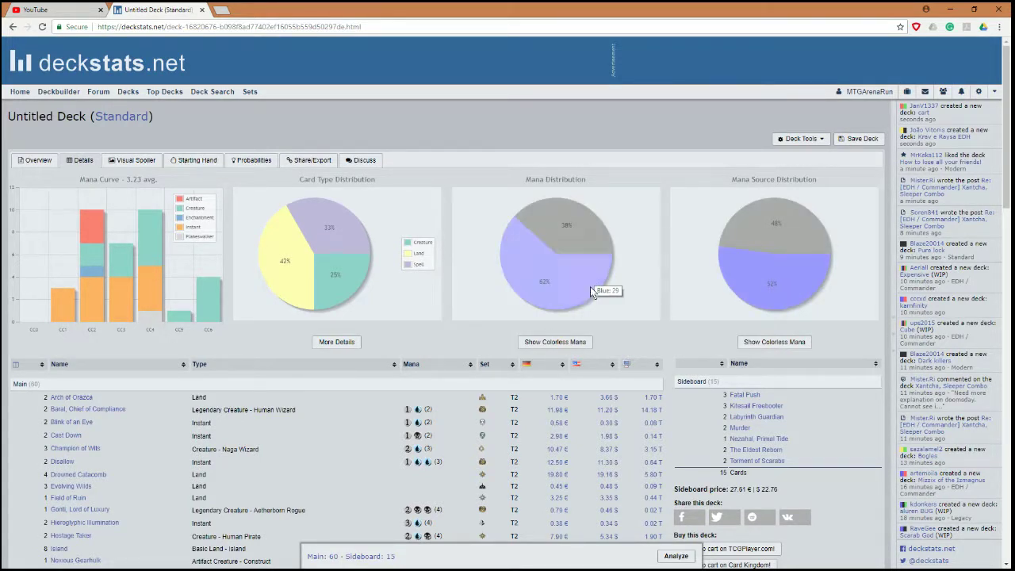
{"action": "mouse_move", "coordinate": [538, 216]}
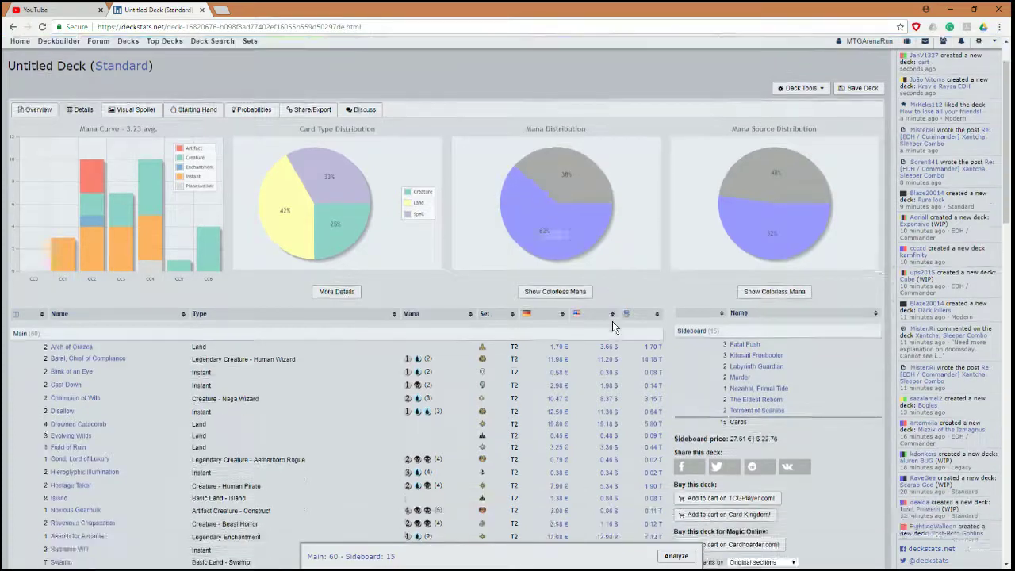
{"action": "scroll", "coordinate": [612, 324], "scroll_direction": "down", "scroll_amount": 10}
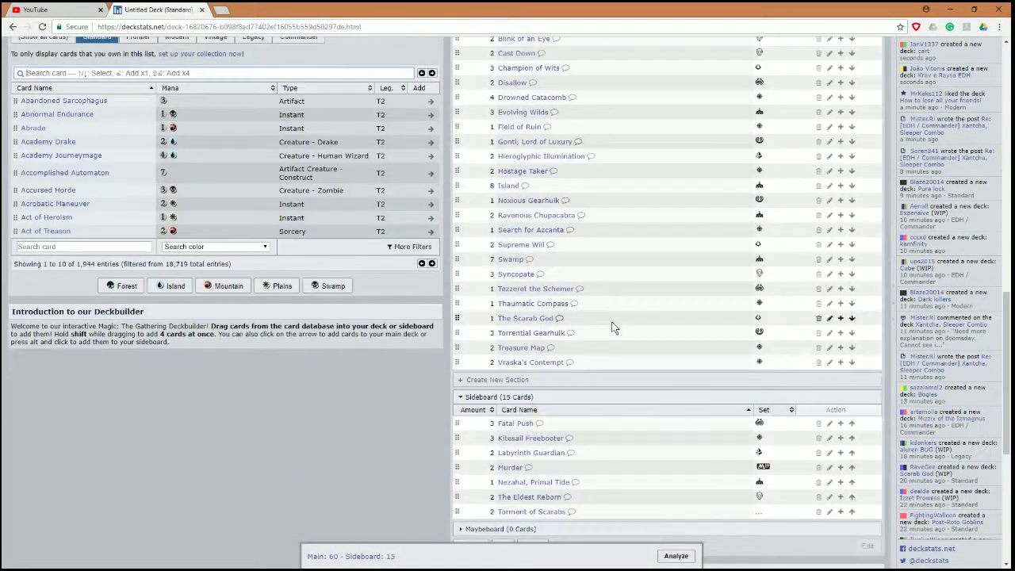
{"action": "scroll", "coordinate": [612, 324], "scroll_direction": "up", "scroll_amount": 2}
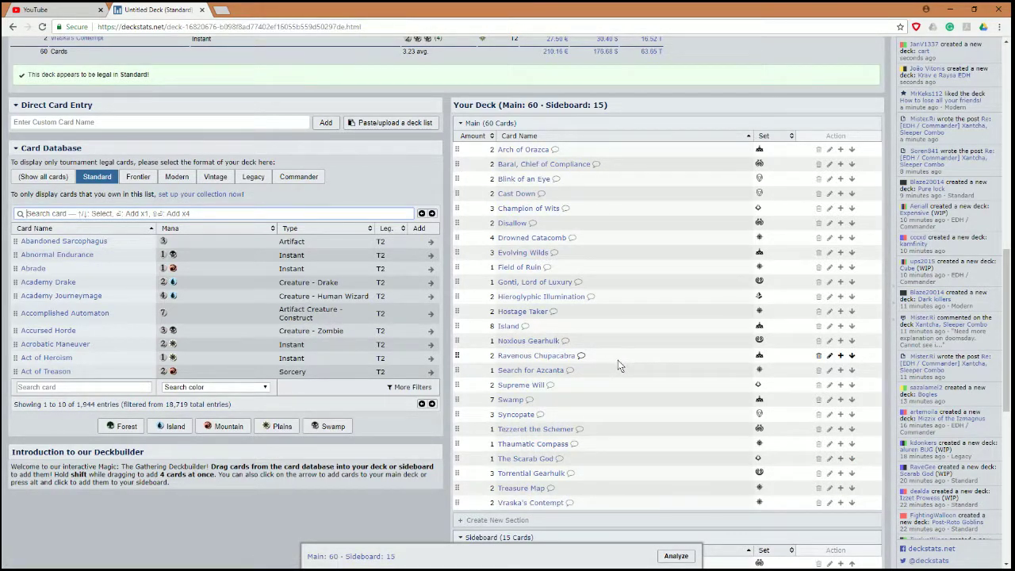
{"action": "scroll", "coordinate": [618, 360], "scroll_direction": "up", "scroll_amount": 6}
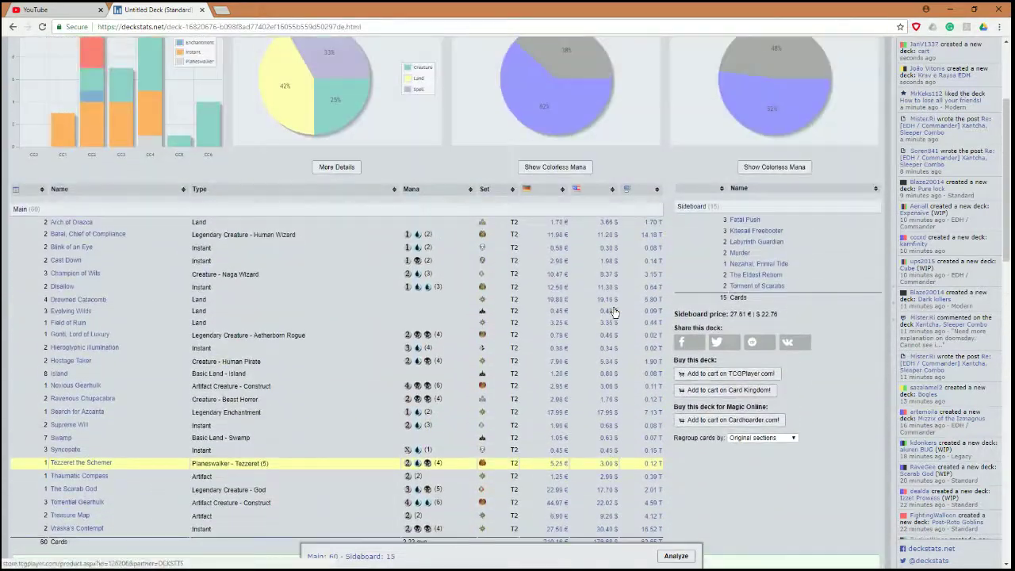
{"action": "scroll", "coordinate": [613, 312], "scroll_direction": "up", "scroll_amount": 3}
{"action": "scroll", "coordinate": [464, 303], "scroll_direction": "down", "scroll_amount": 2}
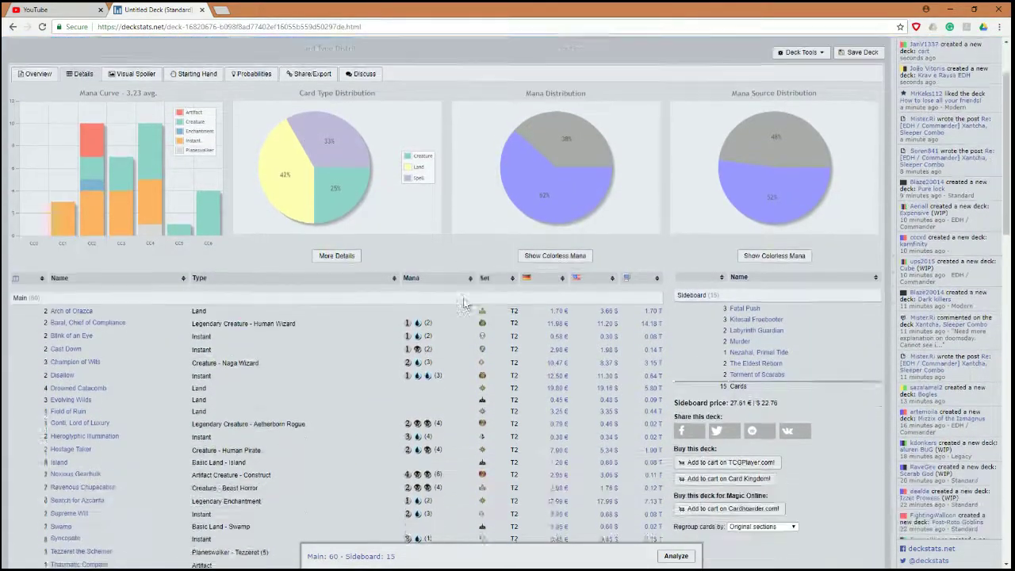
{"action": "scroll", "coordinate": [464, 303], "scroll_direction": "down", "scroll_amount": 20}
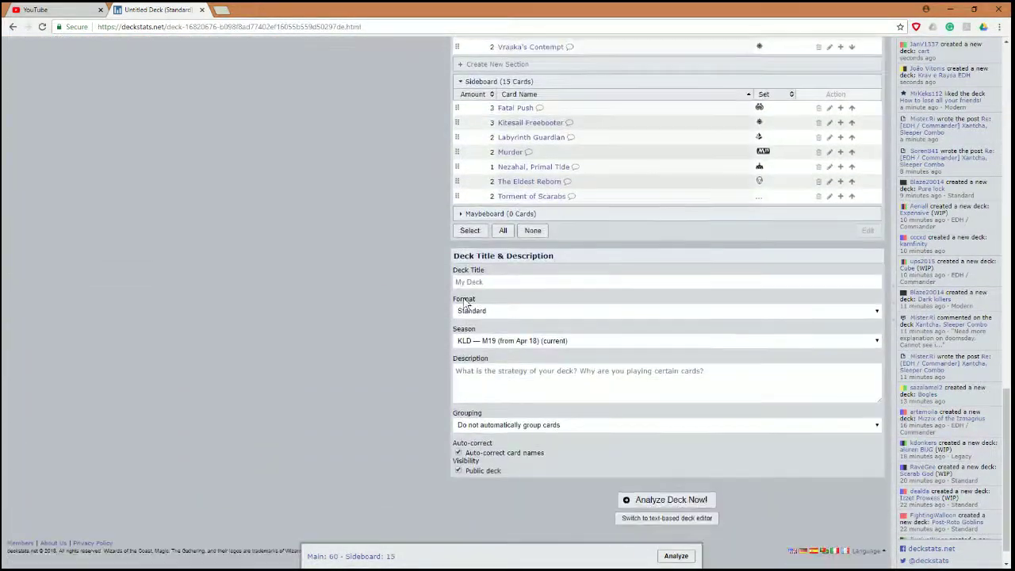
{"action": "scroll", "coordinate": [466, 303], "scroll_direction": "up", "scroll_amount": 20}
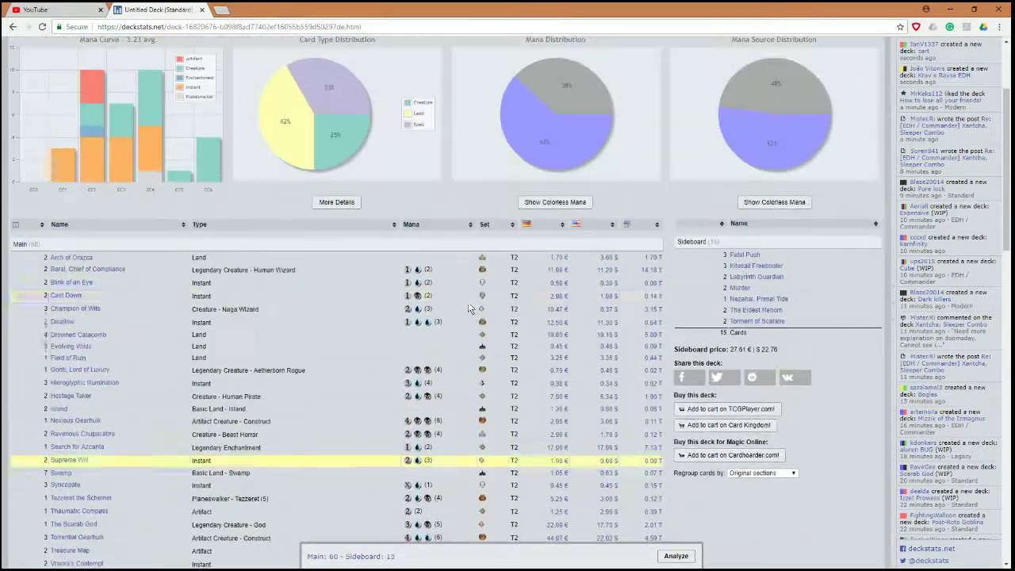